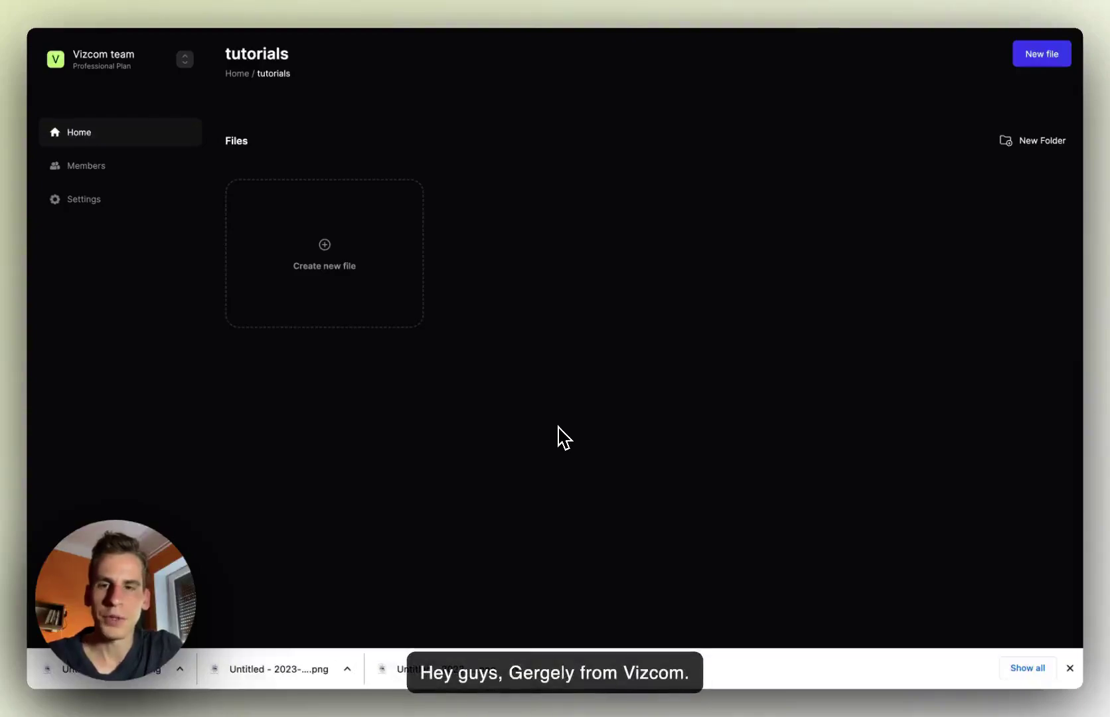
# - Create a new Landscape 1920 × 1080 file and place the car sketch PNG on its canvas
pyautogui.click(382, 285)
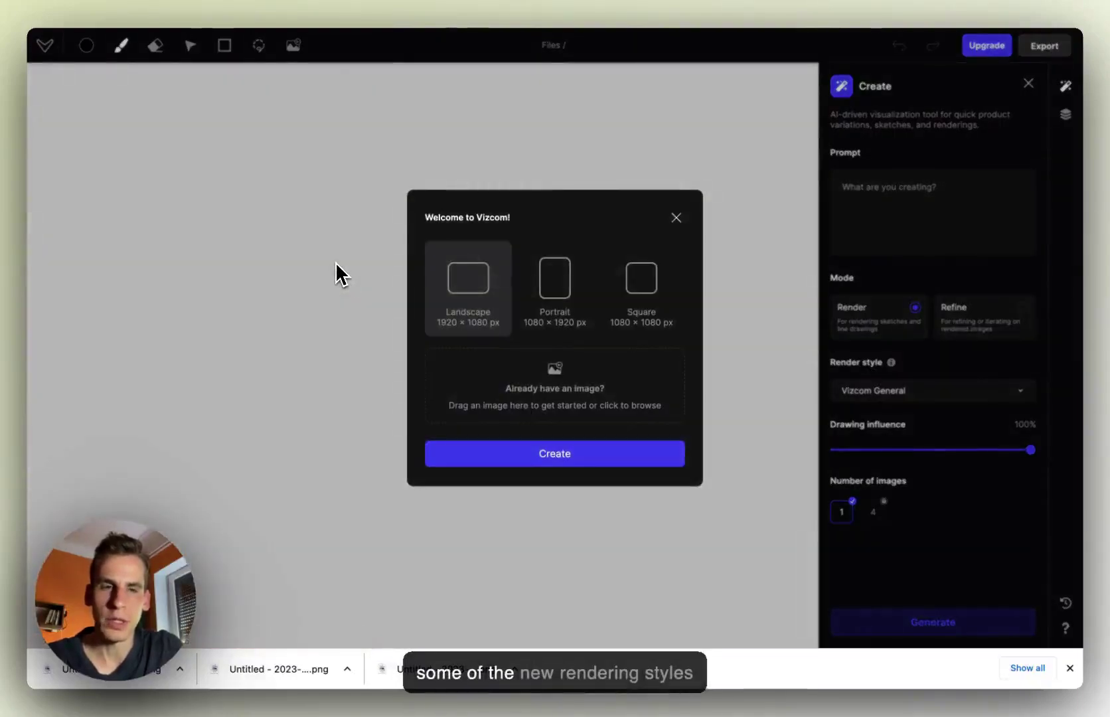
pyautogui.click(335, 265)
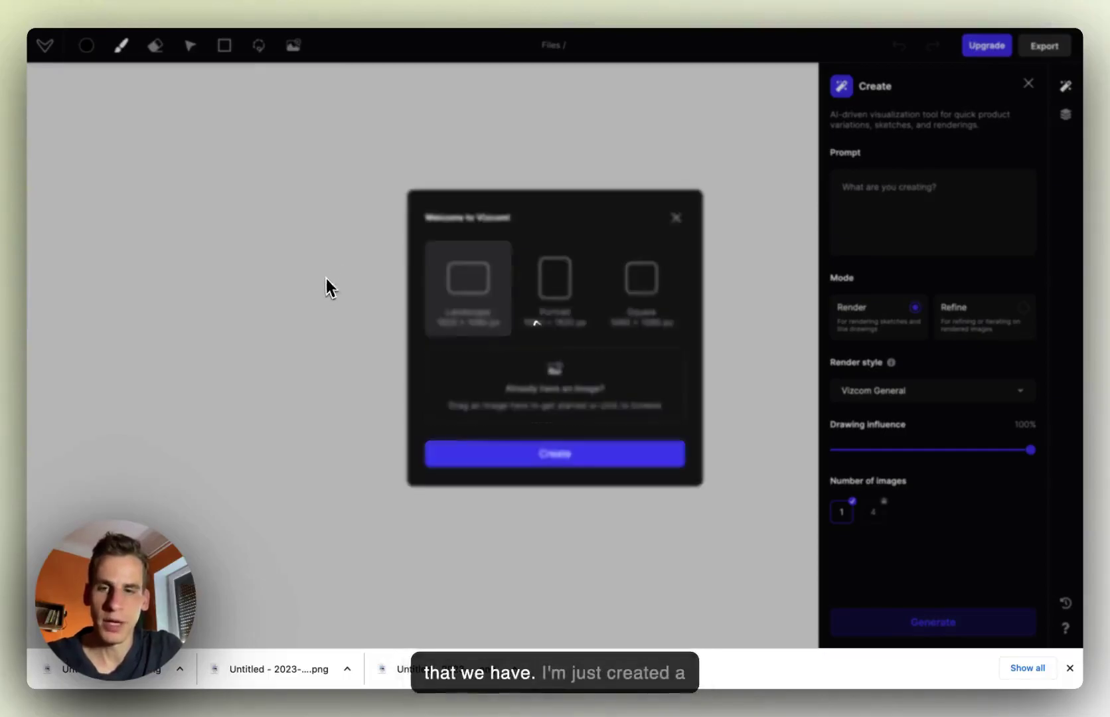
pyautogui.moveTo(420, 665)
pyautogui.mouseDown()
pyautogui.moveTo(458, 345)
pyautogui.moveTo(444, 325)
pyautogui.mouseUp()
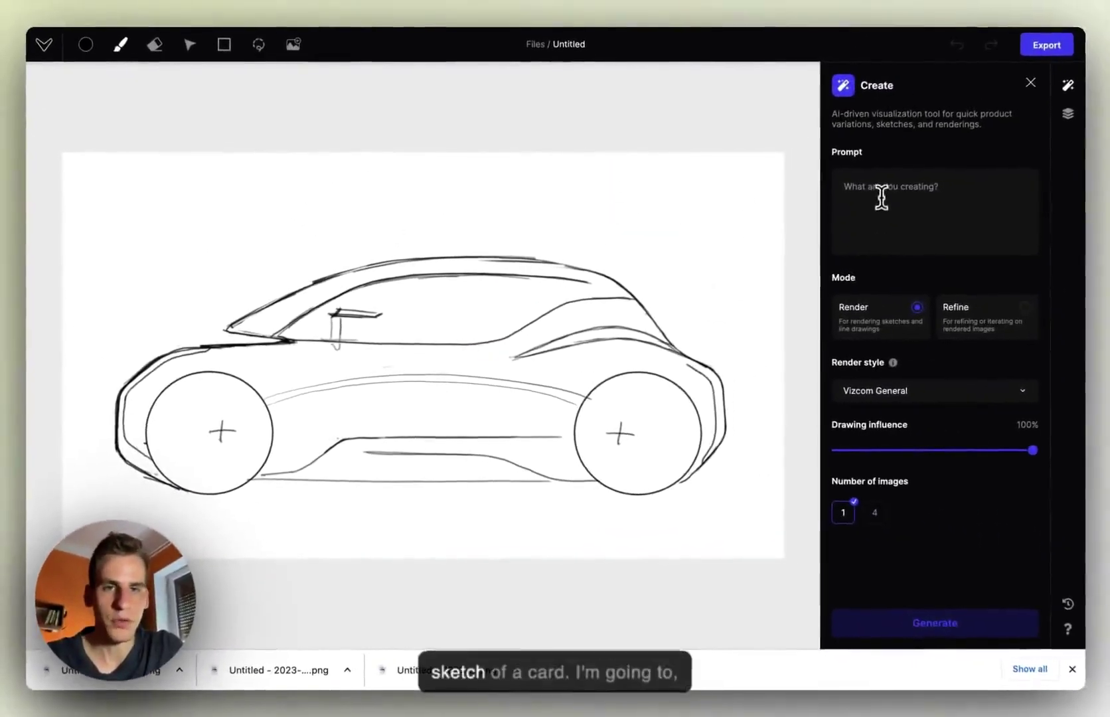
pyautogui.click(880, 194)
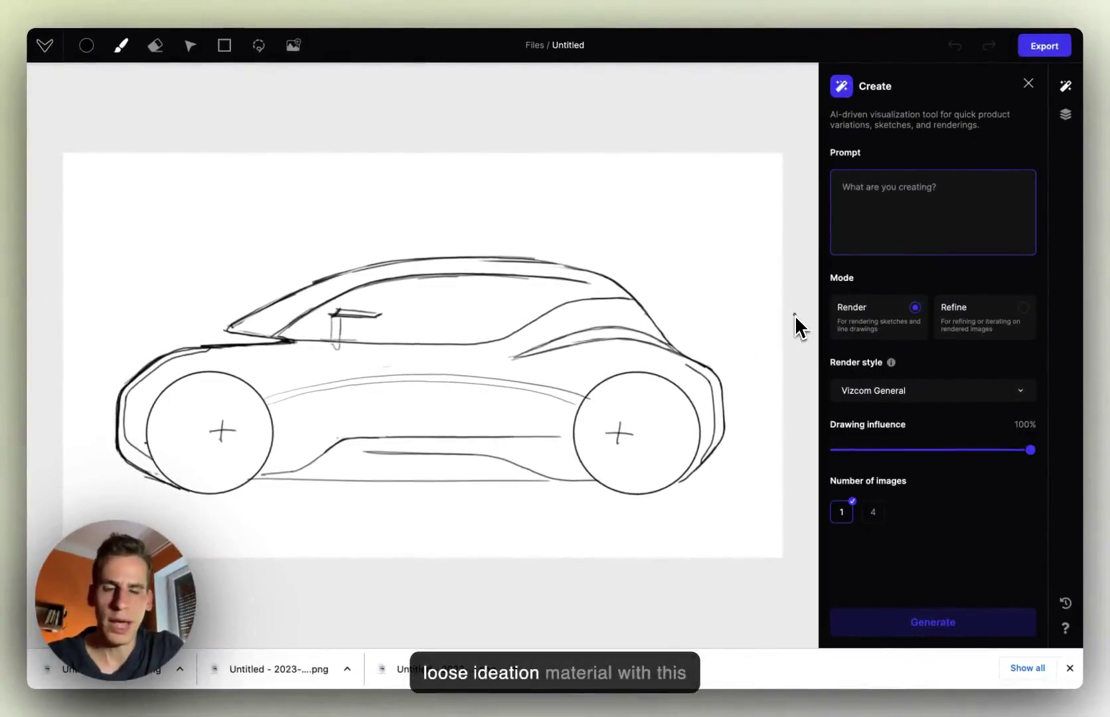
# - Render the sketch in Volume Render style from the prompt 'car'
pyautogui.click(891, 398)
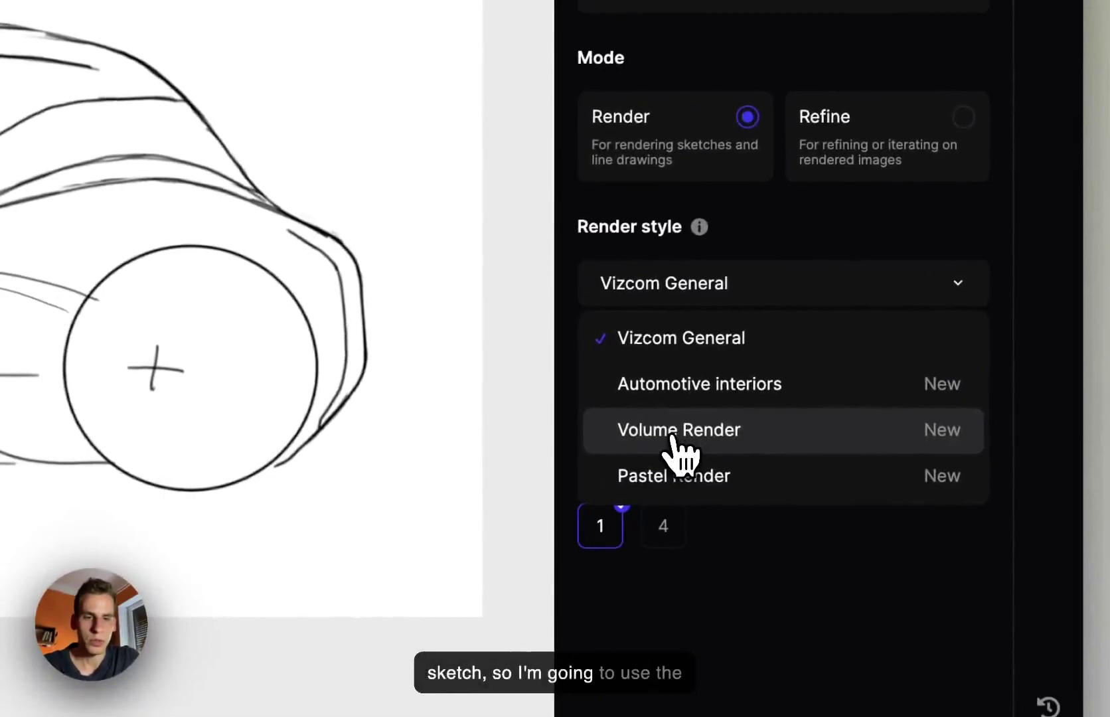
pyautogui.click(672, 435)
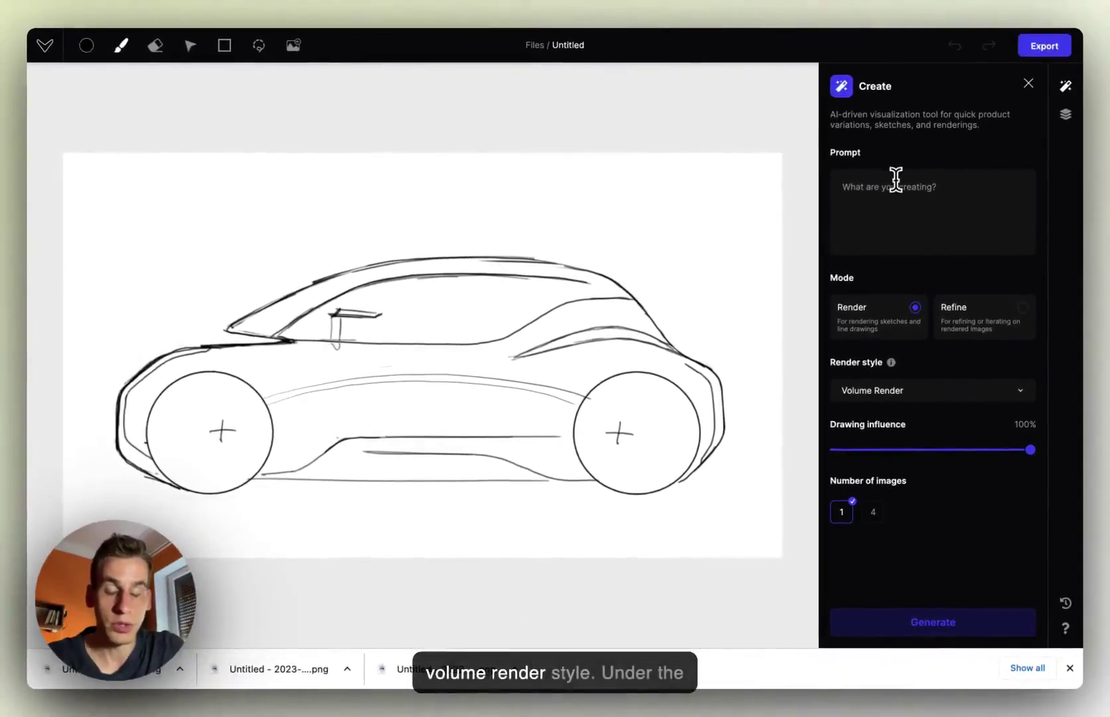
pyautogui.click(896, 180)
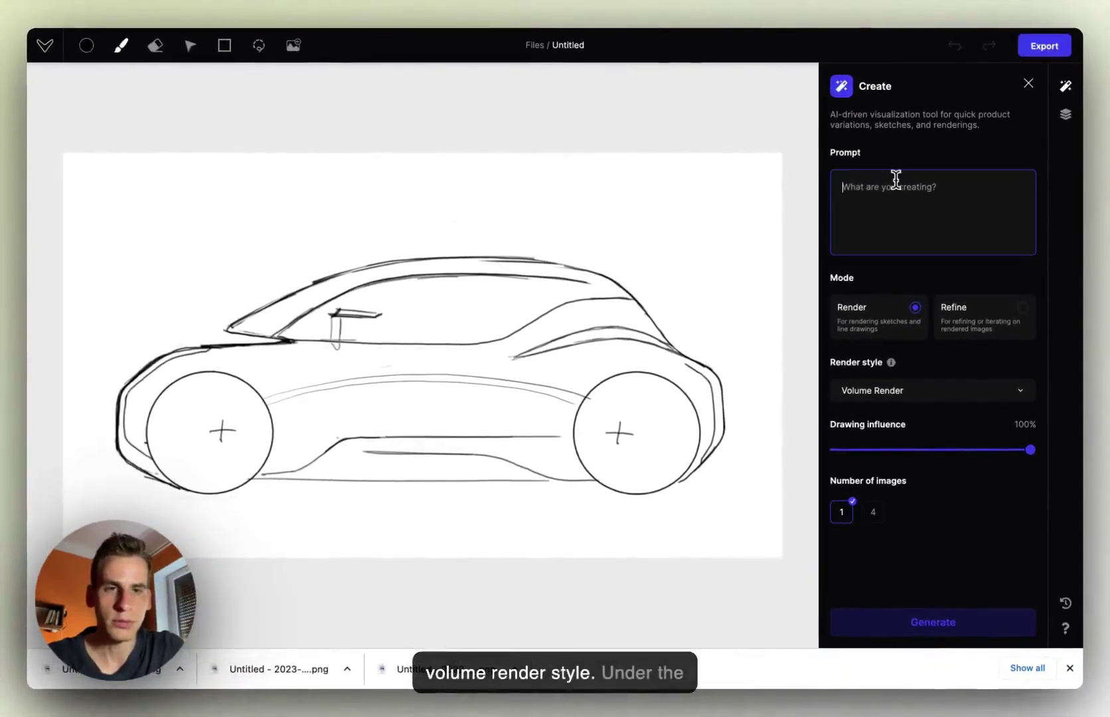
pyautogui.write('car')
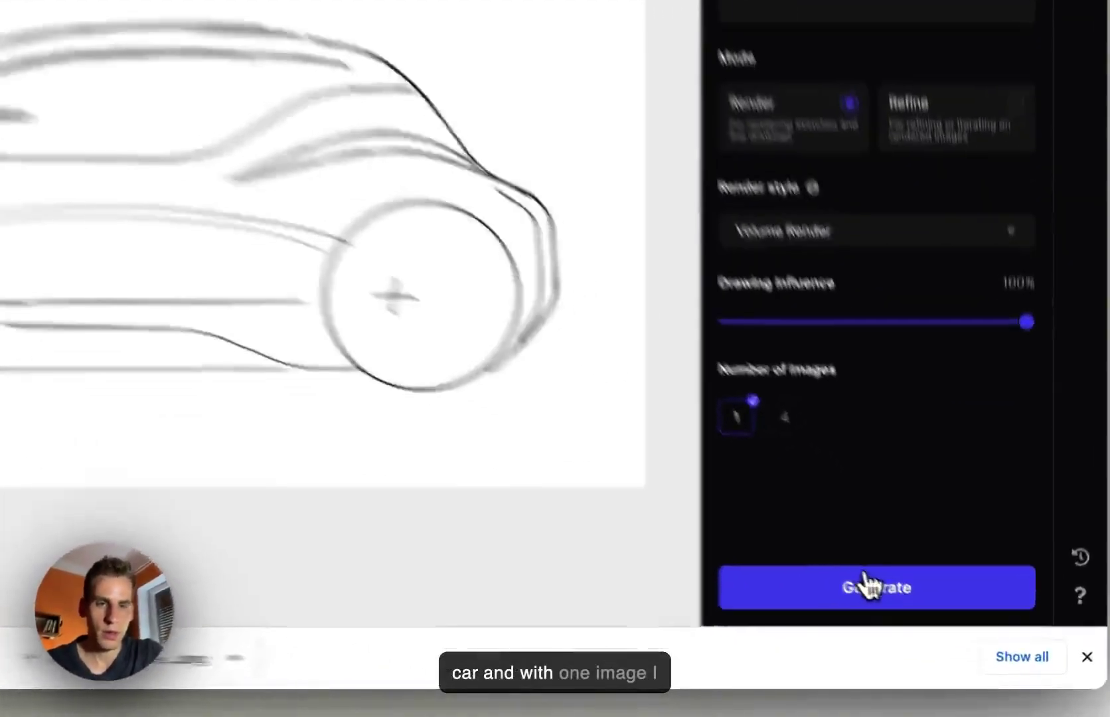
pyautogui.click(866, 584)
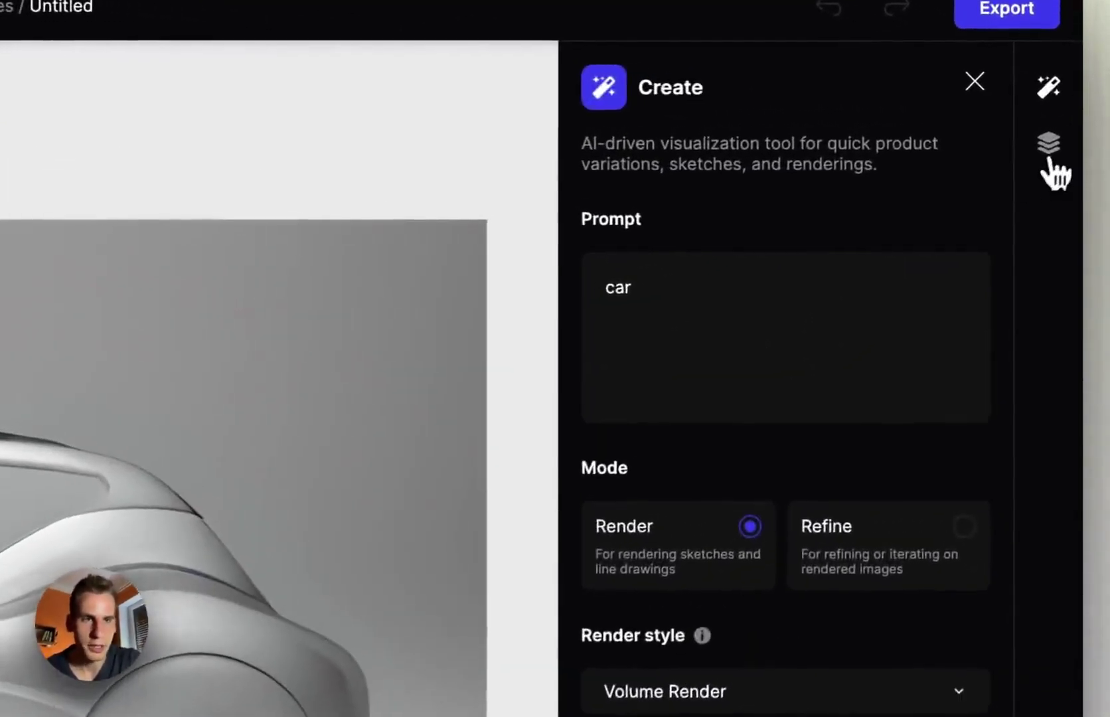
# - Duplicate the sketch layer to the top and set the copy to Multiply blending
pyautogui.click(1065, 114)
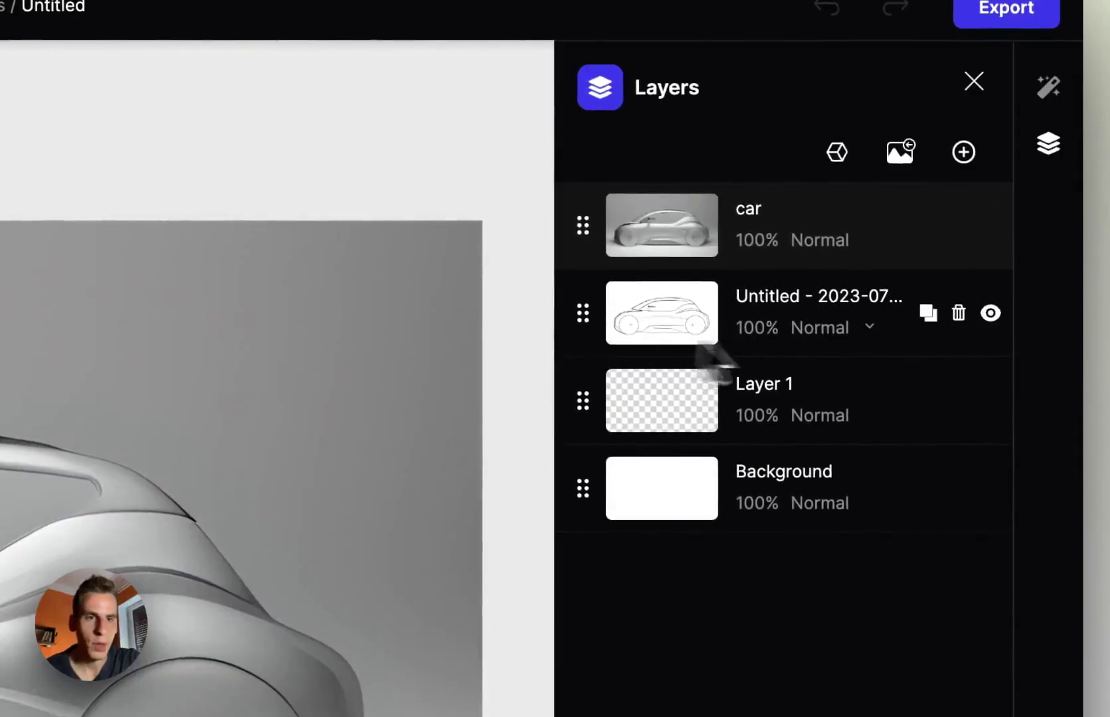
pyautogui.click(929, 310)
pyautogui.click(841, 262)
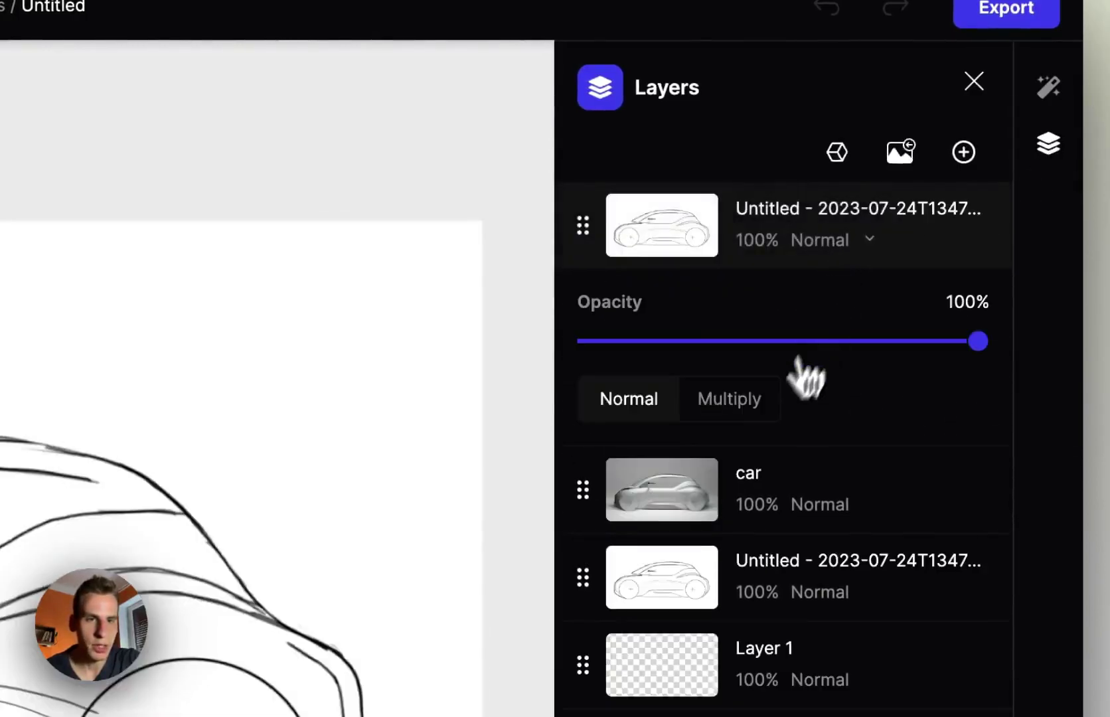
pyautogui.click(741, 399)
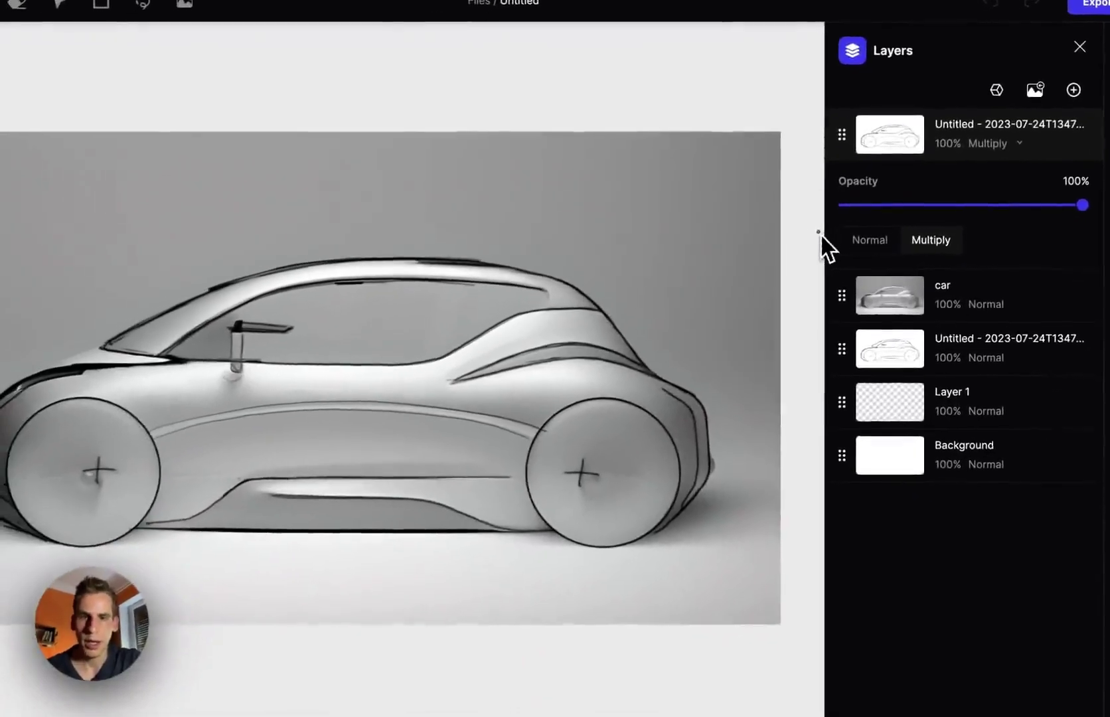
pyautogui.moveTo(976, 201)
pyautogui.mouseDown()
pyautogui.moveTo(860, 204)
pyautogui.moveTo(1080, 204)
pyautogui.mouseUp()
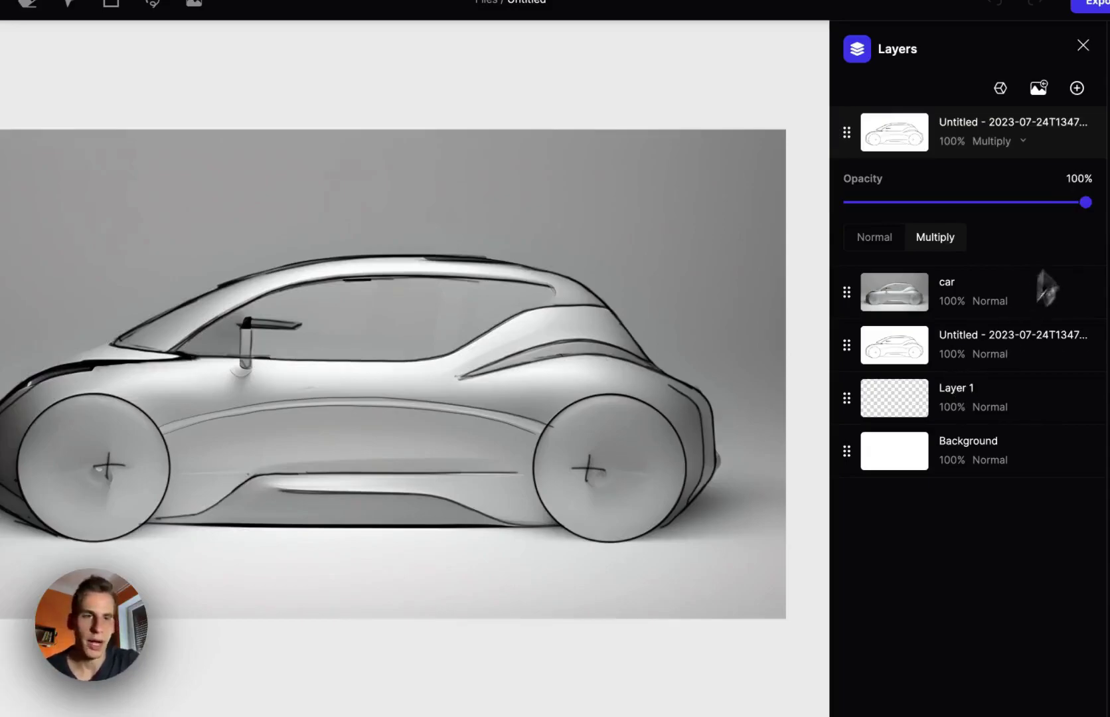
# - Toggle the Multiply sketch overlay's visibility, leaving it hidden
pyautogui.click(1093, 132)
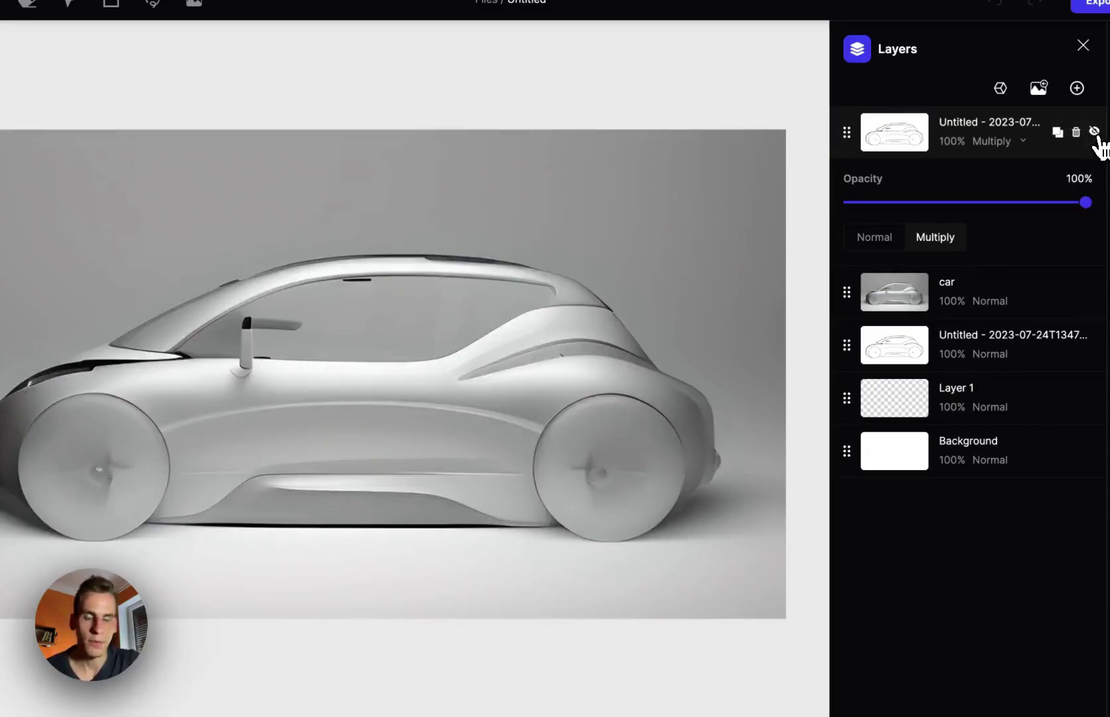
pyautogui.click(1093, 132)
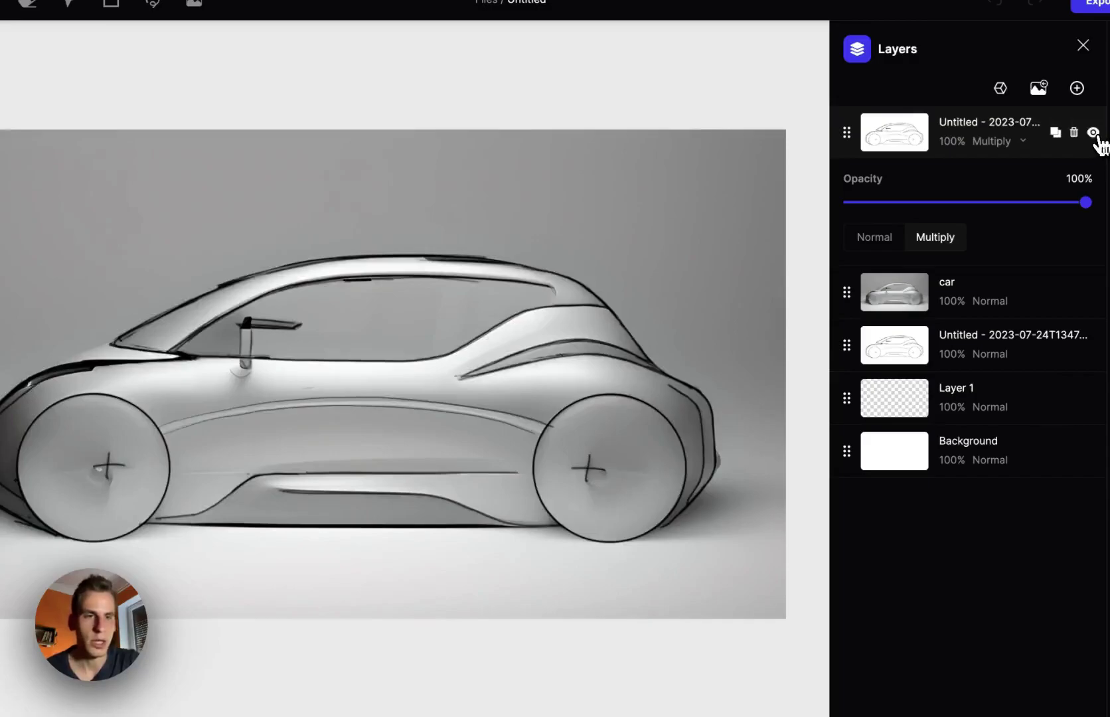
pyautogui.click(1093, 132)
# - Hide the grey render and generate four Pastel Render images of the car
pyautogui.click(1094, 295)
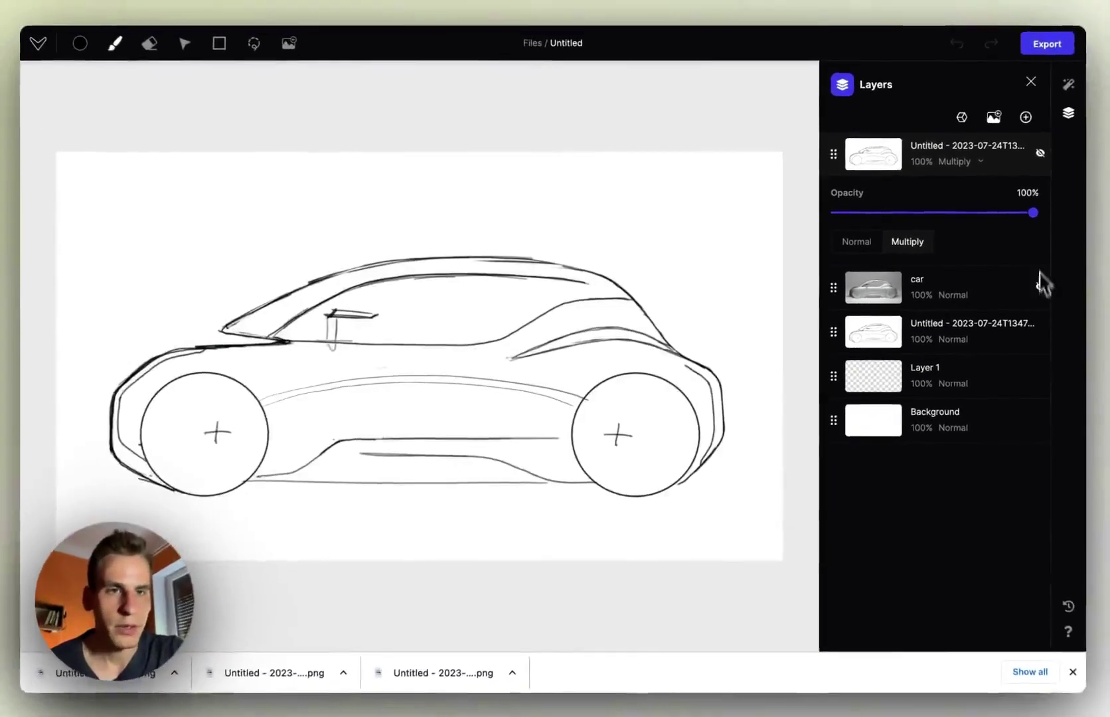
pyautogui.click(1065, 86)
pyautogui.click(942, 393)
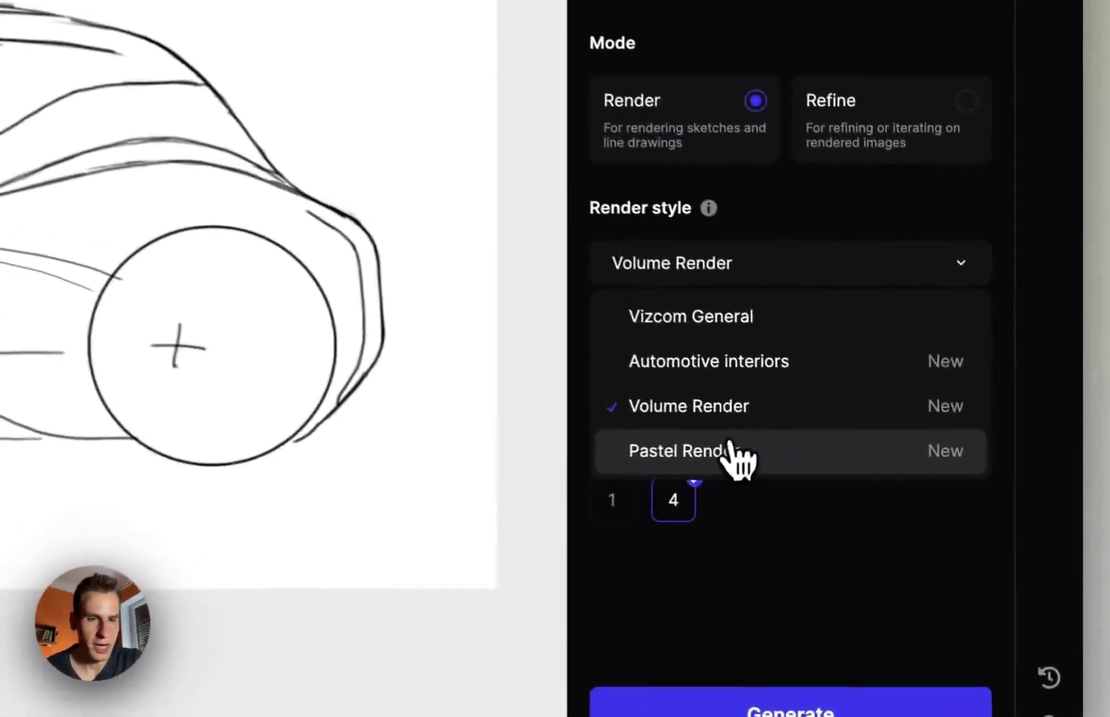
pyautogui.click(903, 492)
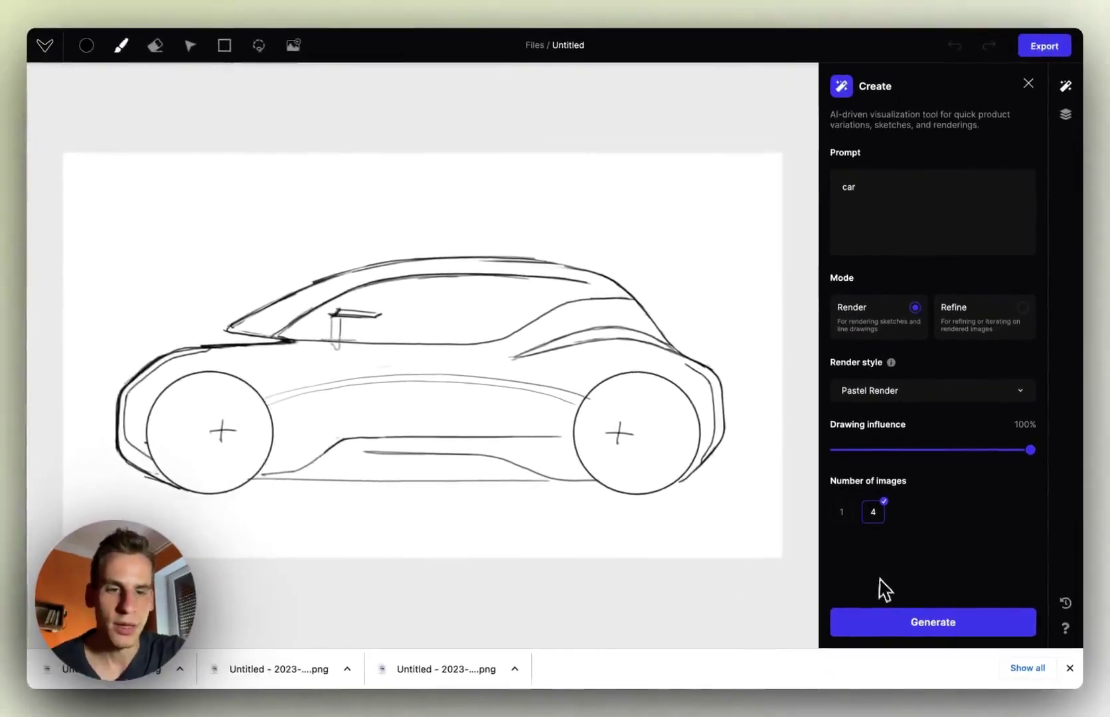
pyautogui.click(796, 661)
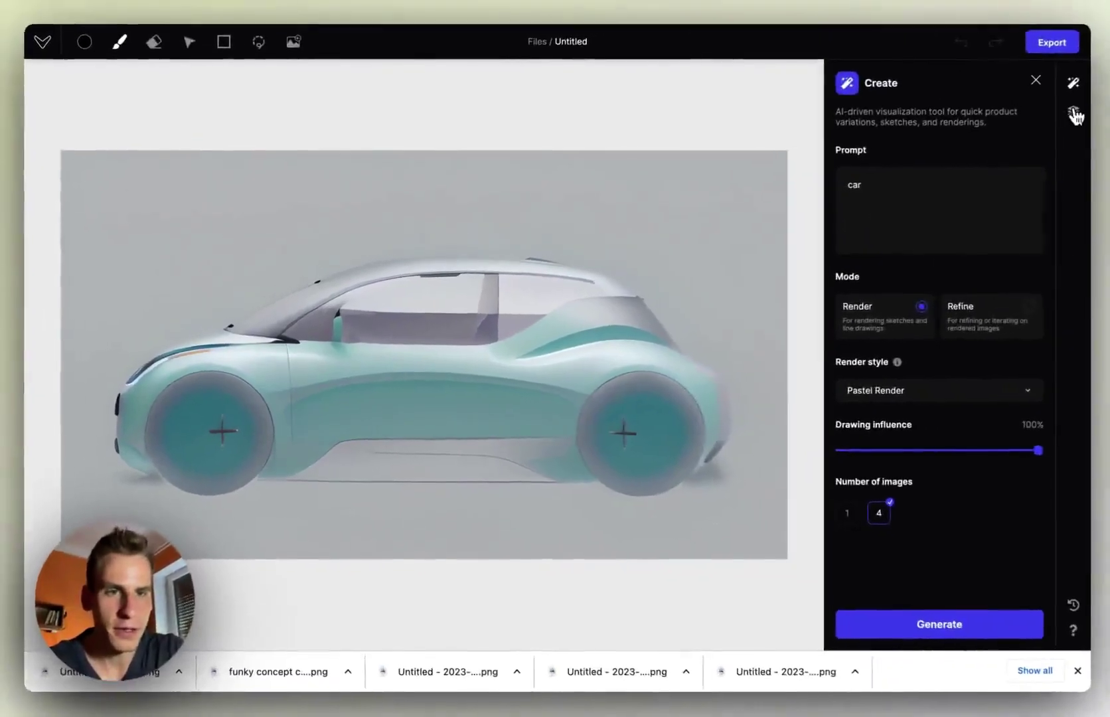
# - Move the Multiply sketch layer above the pastel render, preview the overlay, then hide it
pyautogui.click(1068, 114)
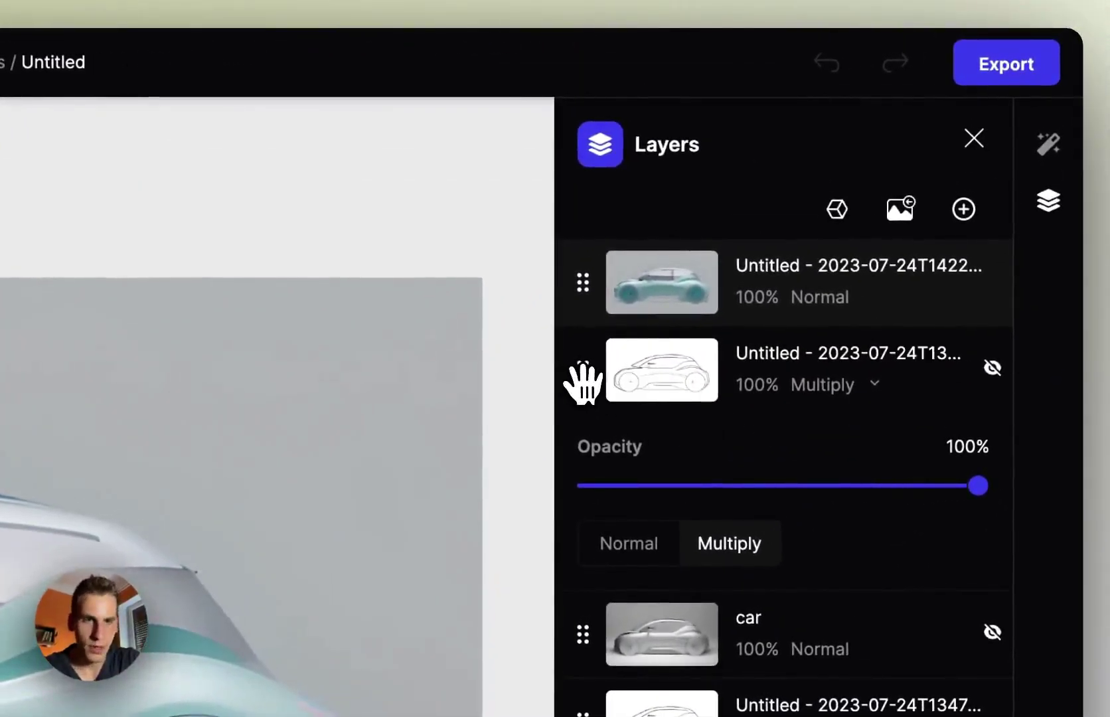
pyautogui.moveTo(584, 384); pyautogui.dragTo(601, 310)
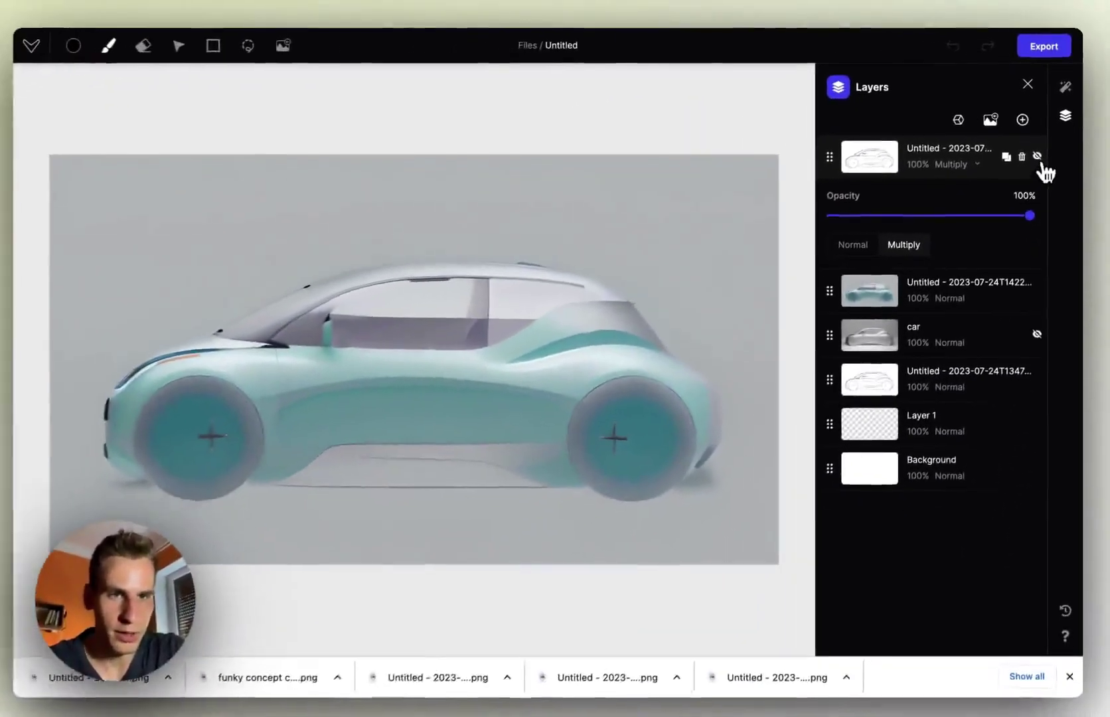
pyautogui.click(991, 280)
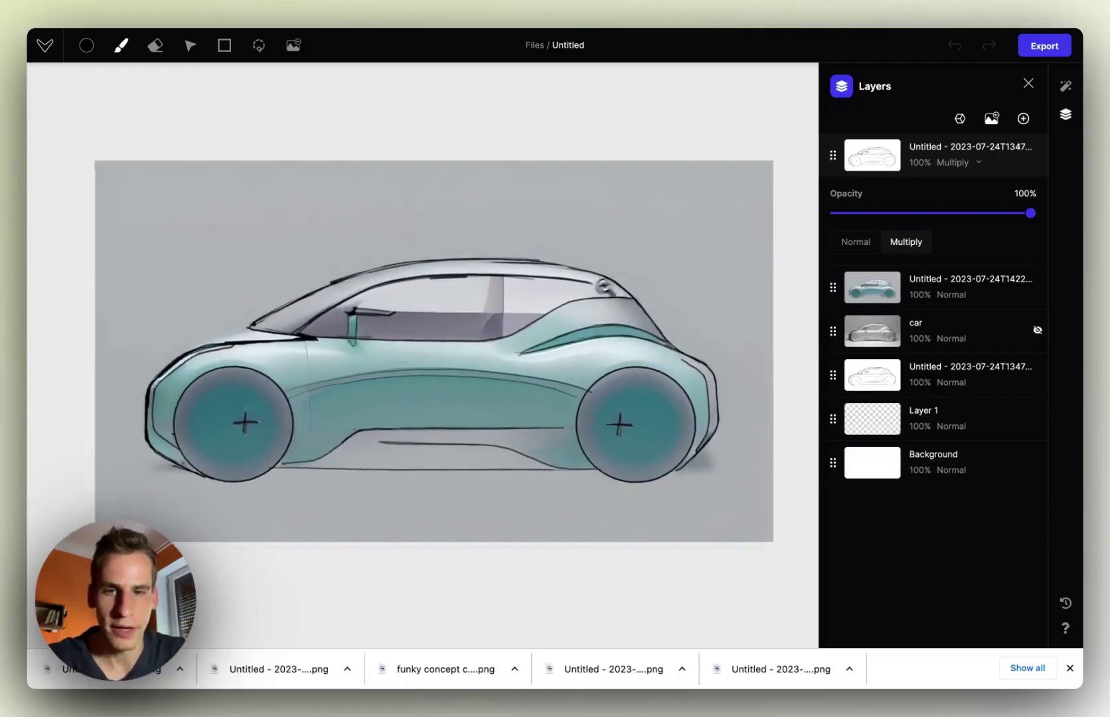
pyautogui.click(1037, 155)
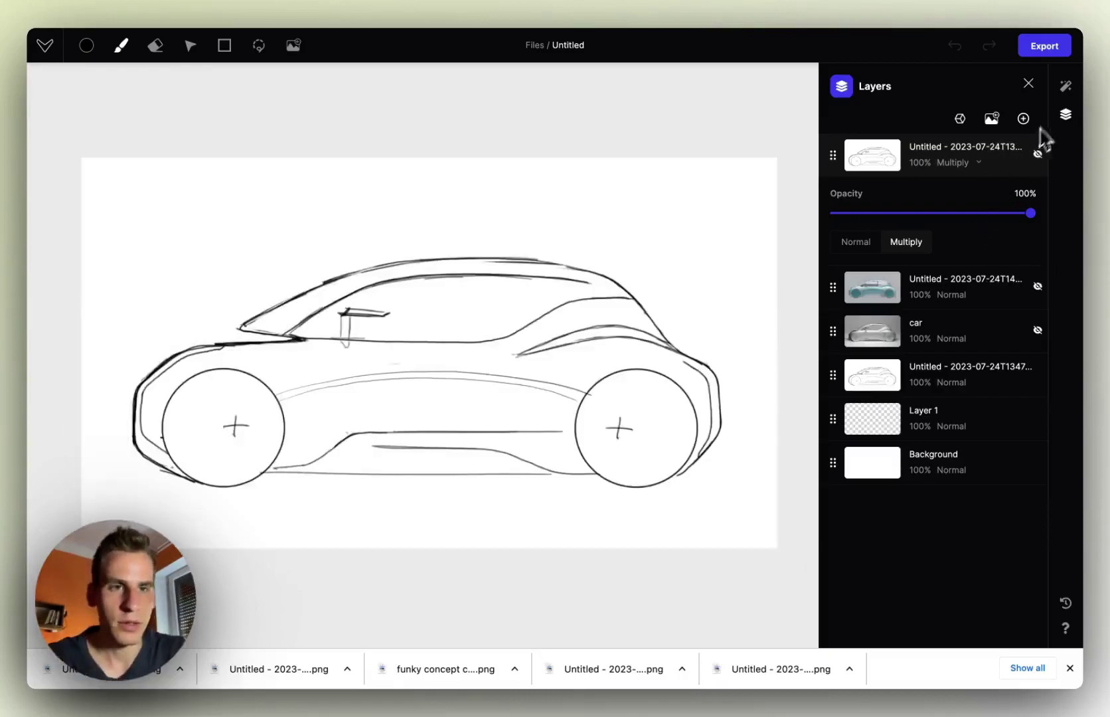
# - Hide the pastel layer and render in Vizcom General with prompt 'funky, yellow concept car, studio lights, by citroen'
pyautogui.click(1064, 86)
pyautogui.click(925, 392)
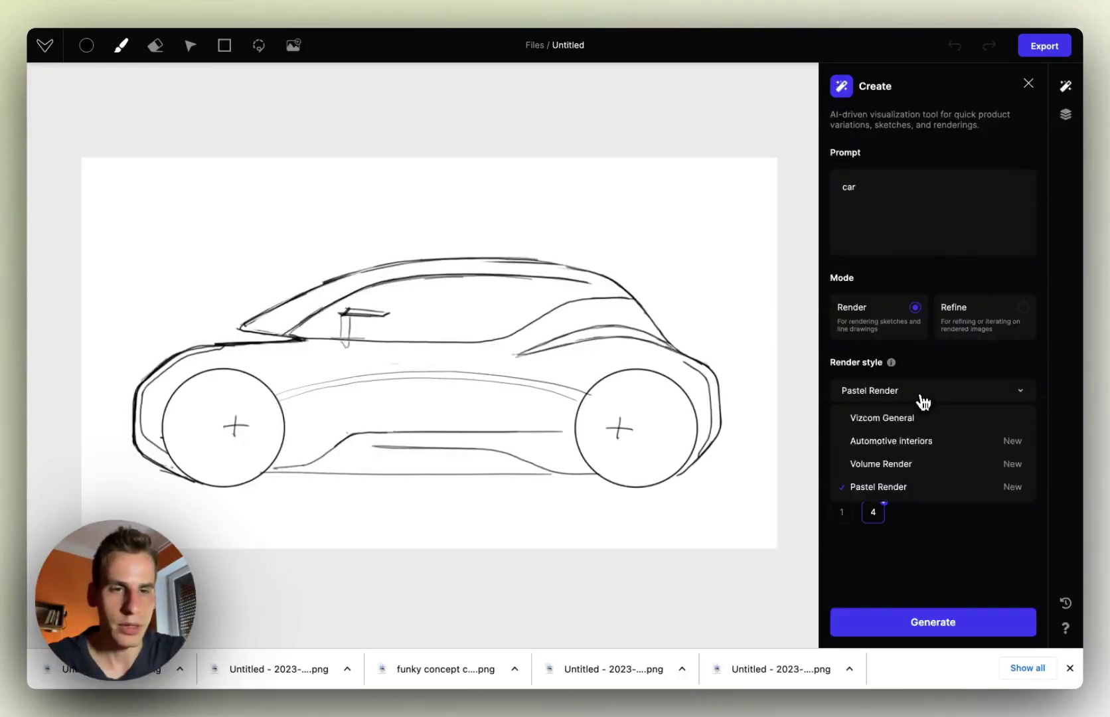
pyautogui.click(909, 416)
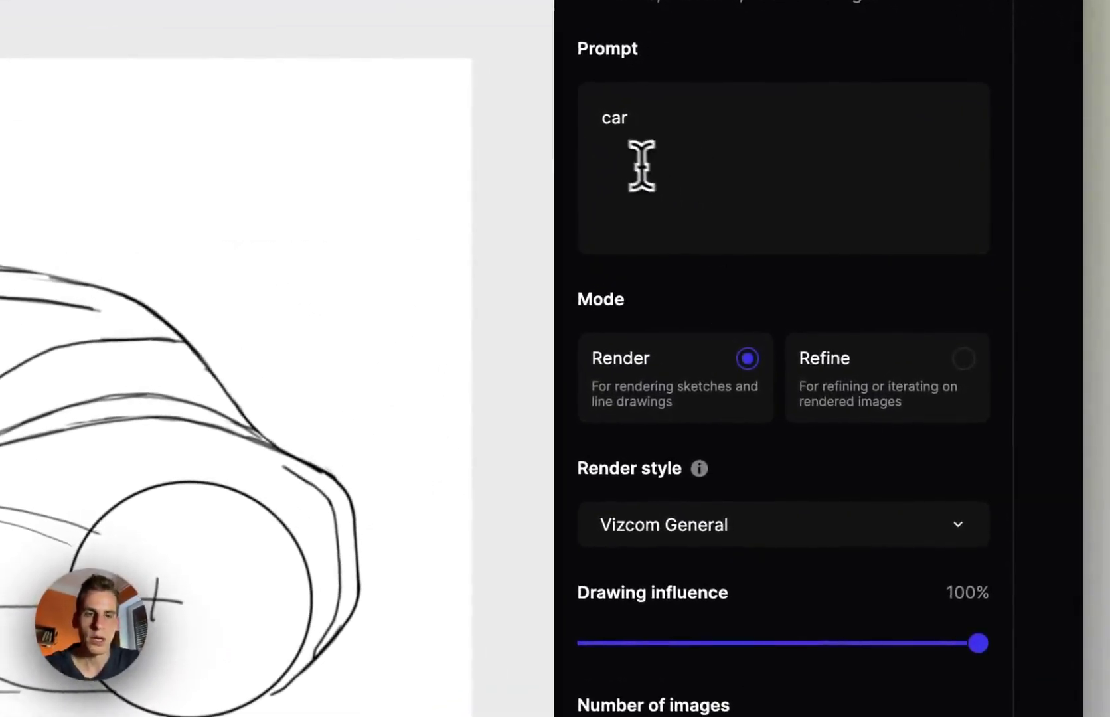
pyautogui.click(599, 136)
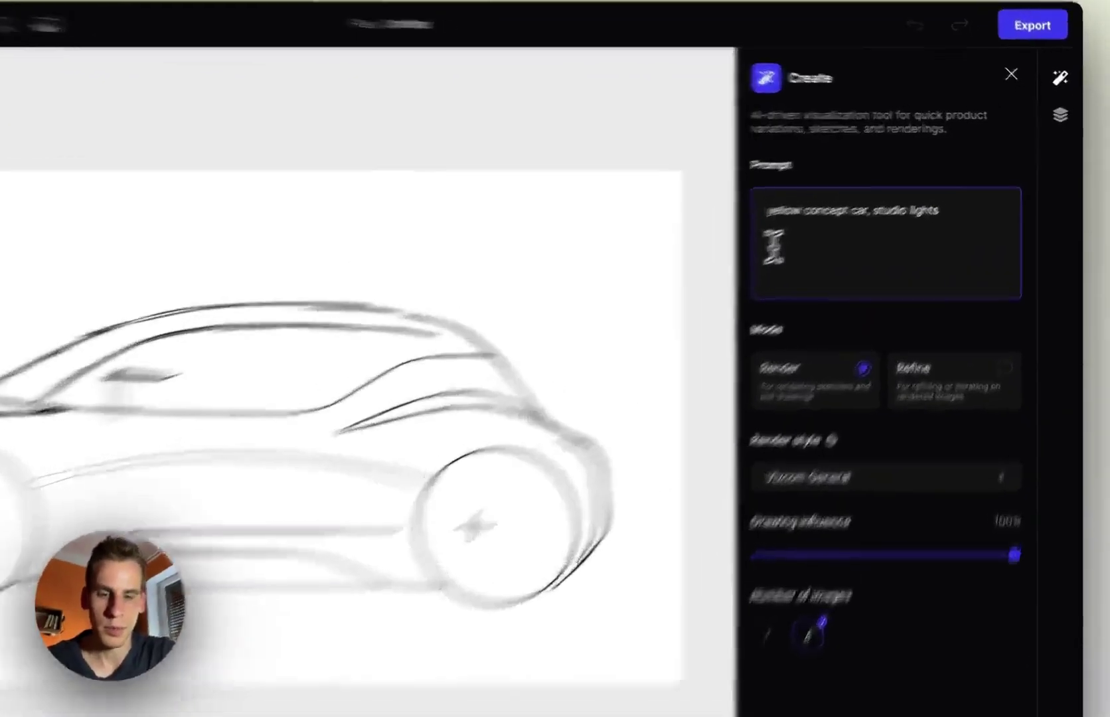
pyautogui.write('funk')
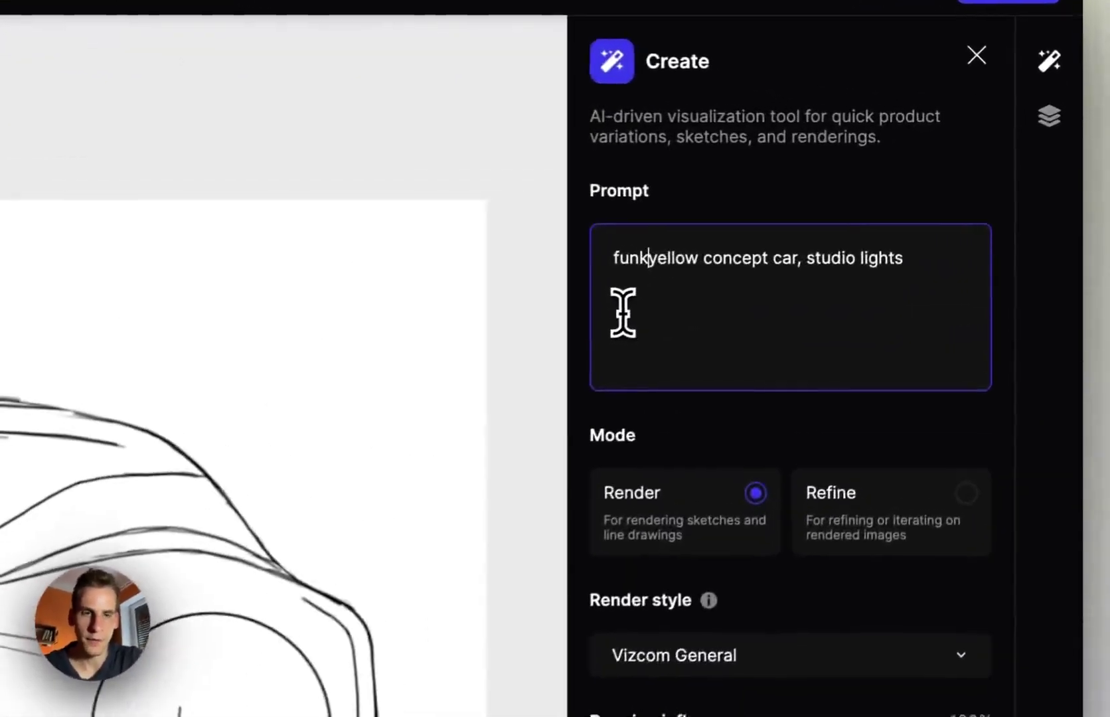
pyautogui.write('y,')
pyautogui.click(974, 278)
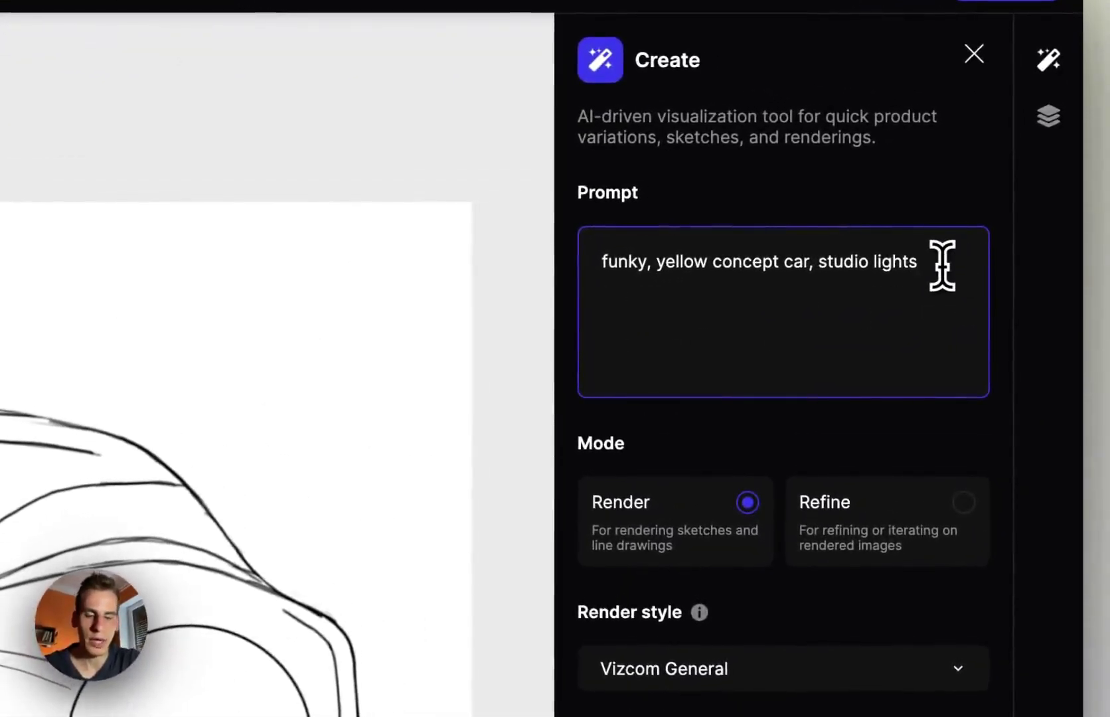
pyautogui.write(', by citro')
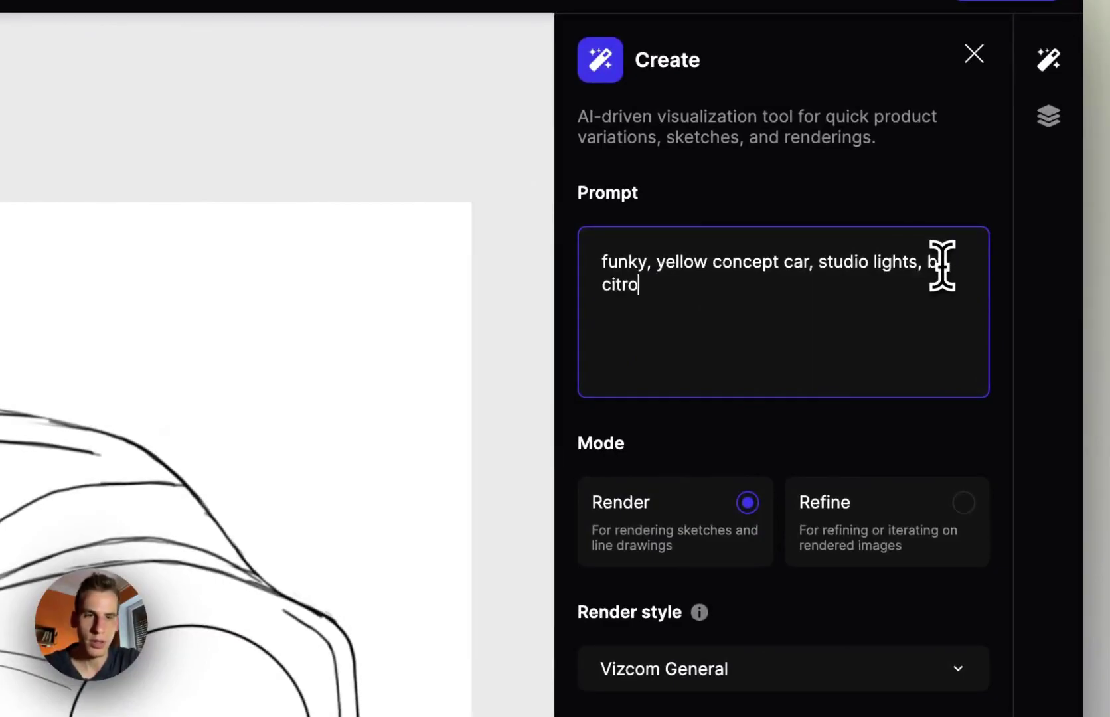
pyautogui.write('en')
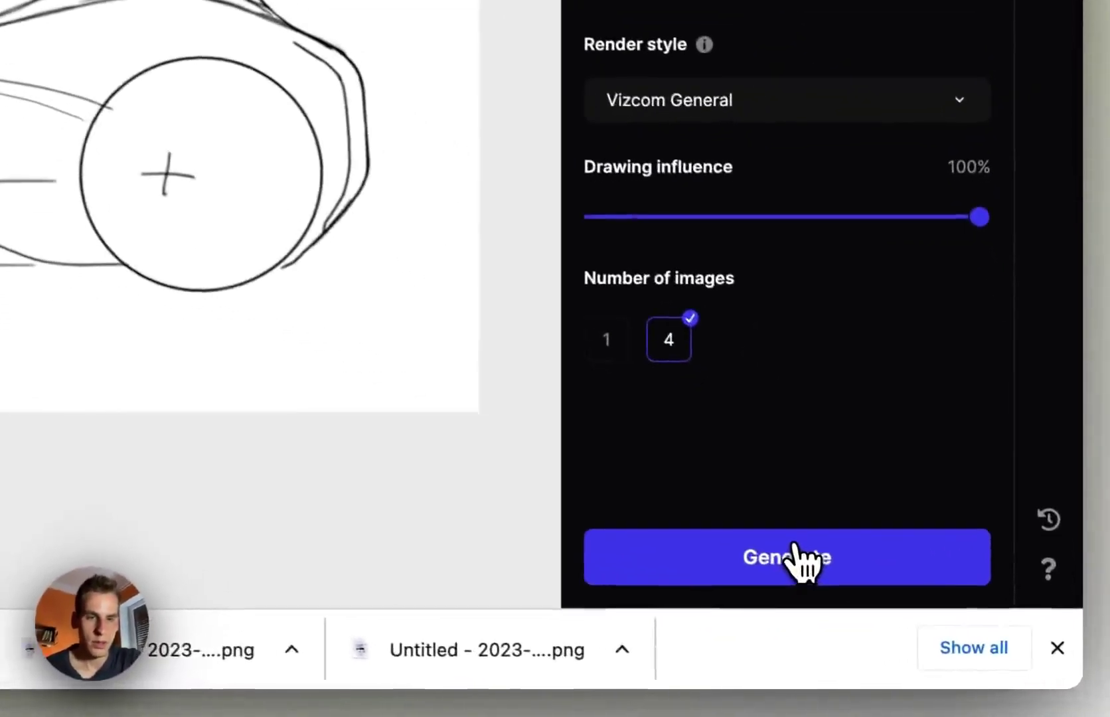
pyautogui.click(939, 624)
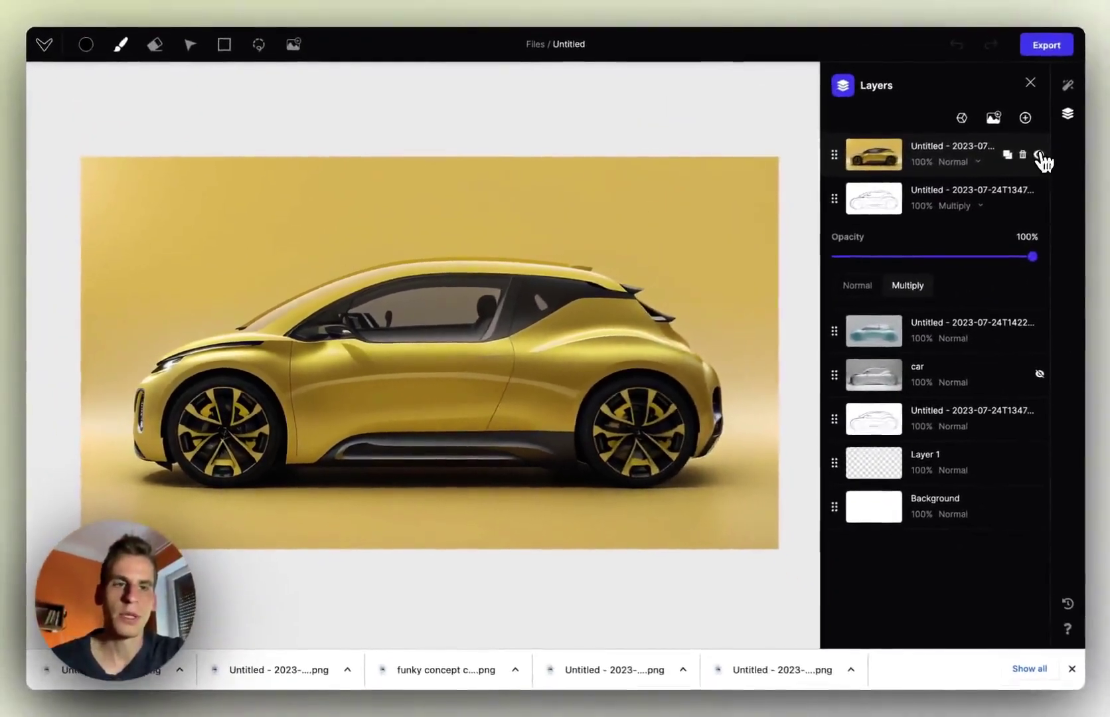
# - Confirm Vizcom General remains the render style and return to the layers list
pyautogui.click(1067, 85)
pyautogui.click(942, 388)
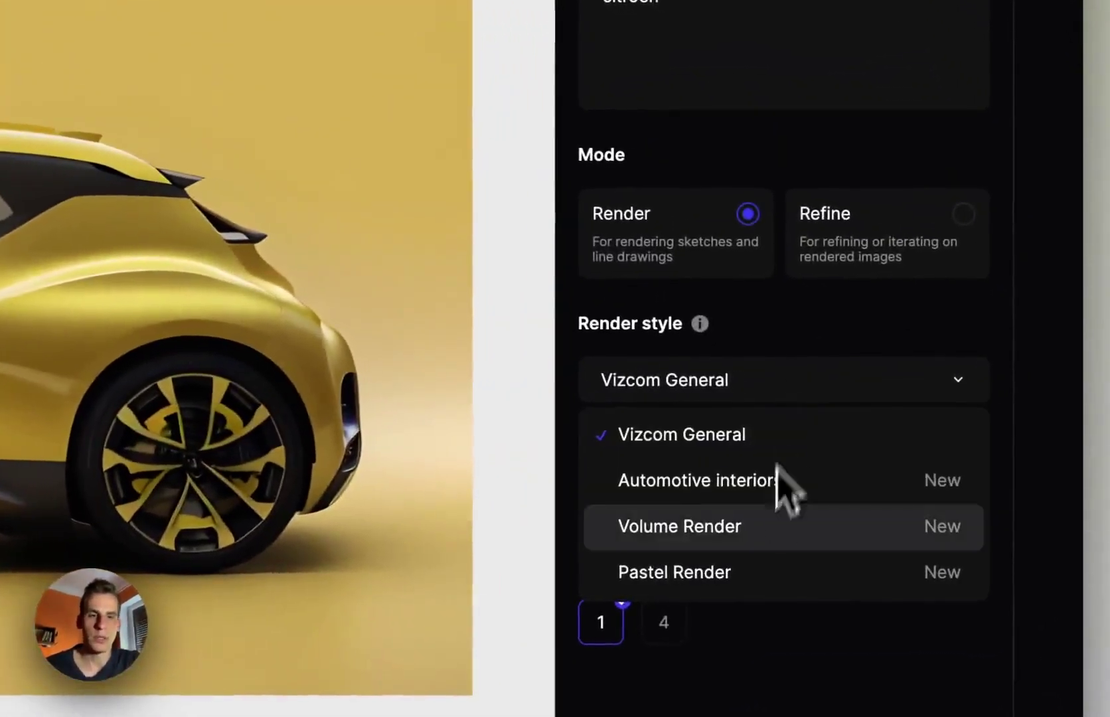
pyautogui.click(782, 392)
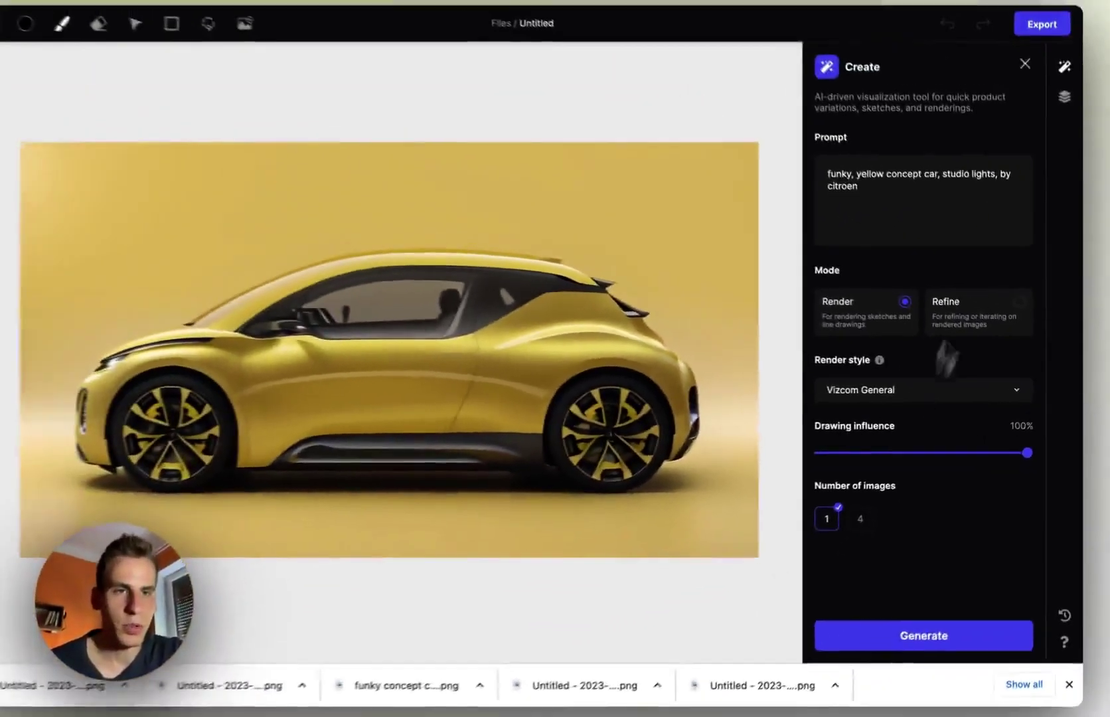
pyautogui.click(1066, 115)
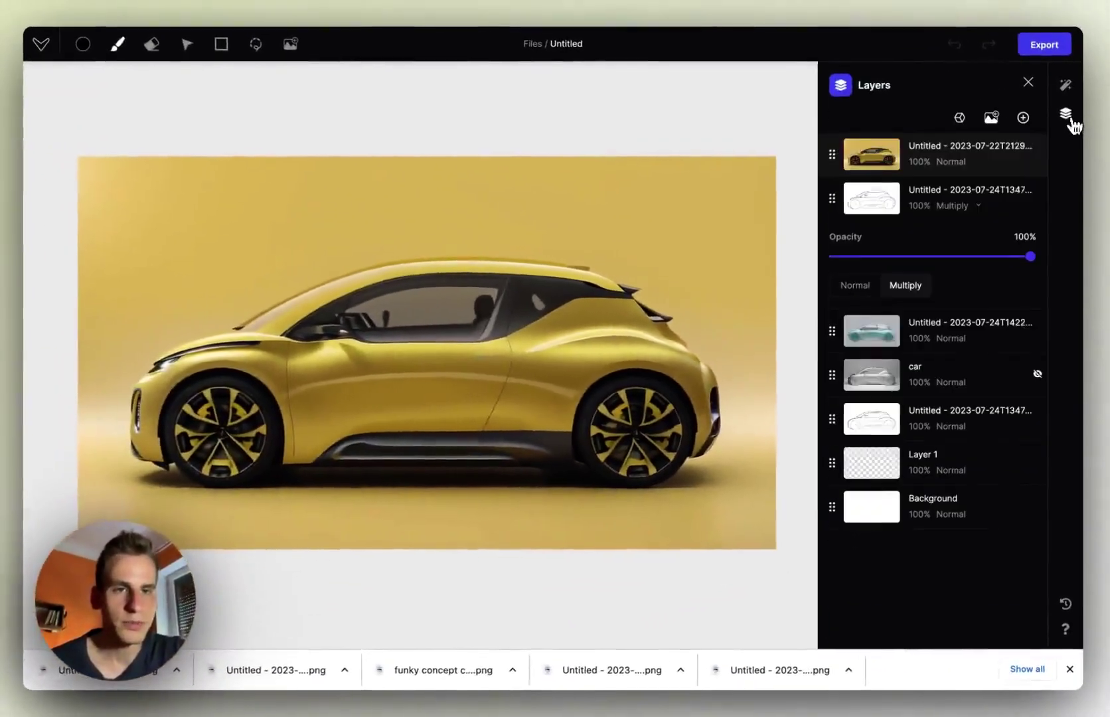
# - Hide the yellow car render and scale down the car line sketch
pyautogui.click(1037, 154)
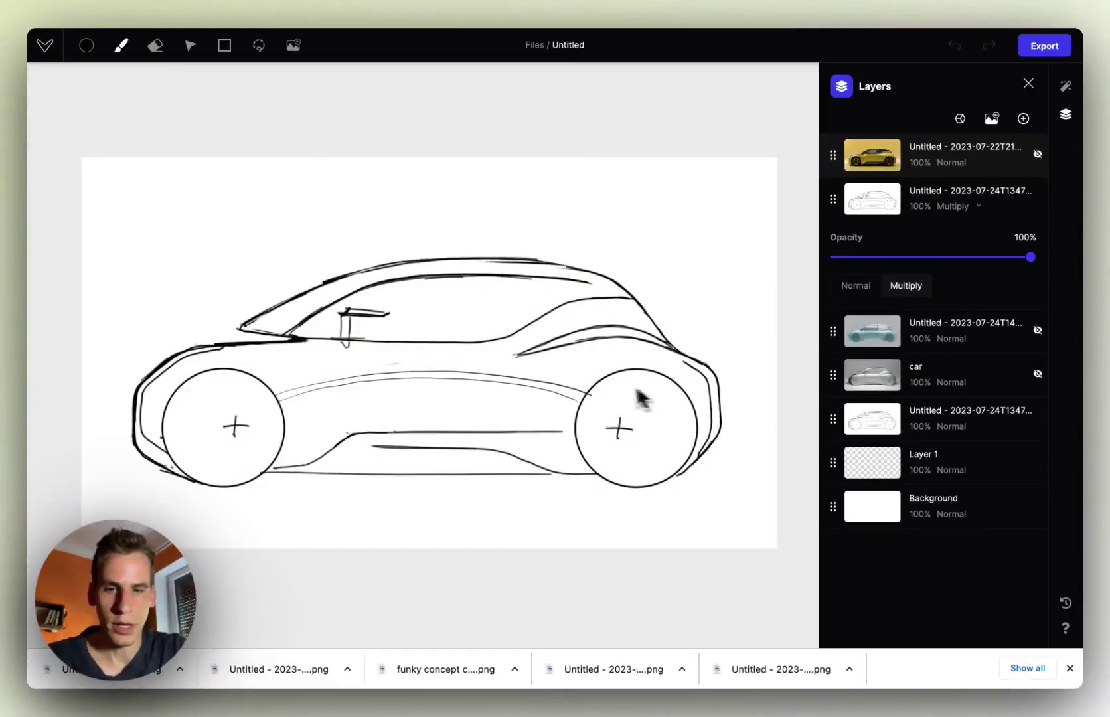
pyautogui.click(856, 420)
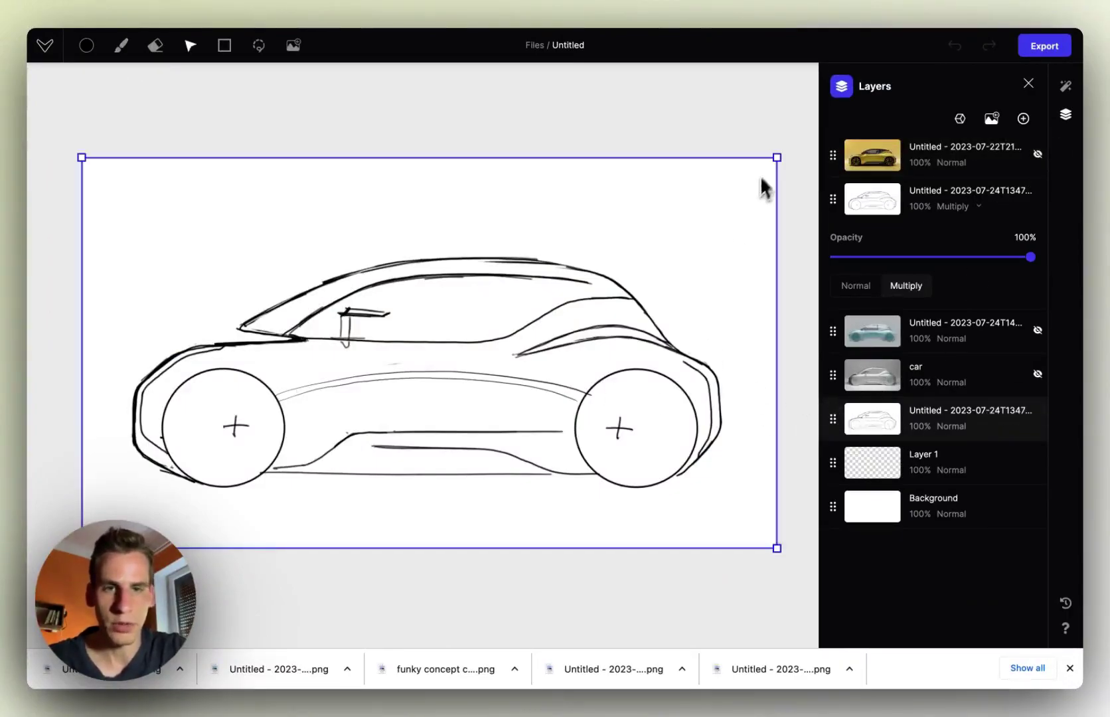
pyautogui.moveTo(776, 157); pyautogui.dragTo(640, 184)
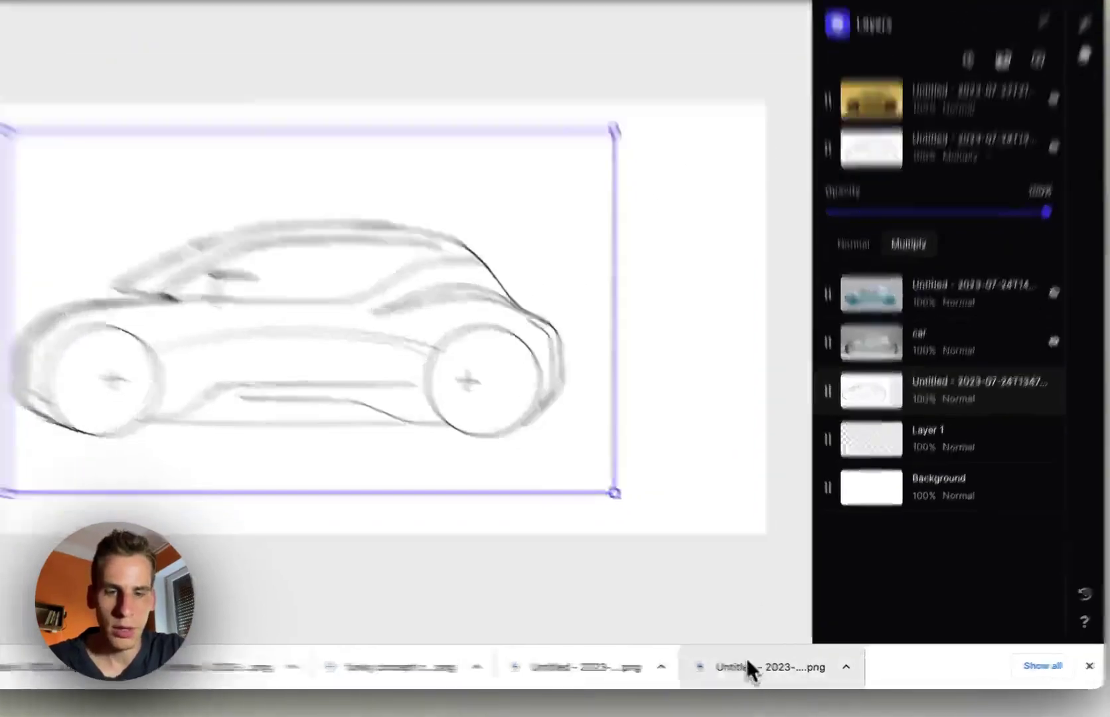
# - Import the standing-figure sketch, set it to Multiply, shrink it and place it behind the car
pyautogui.moveTo(759, 664); pyautogui.dragTo(590, 262)
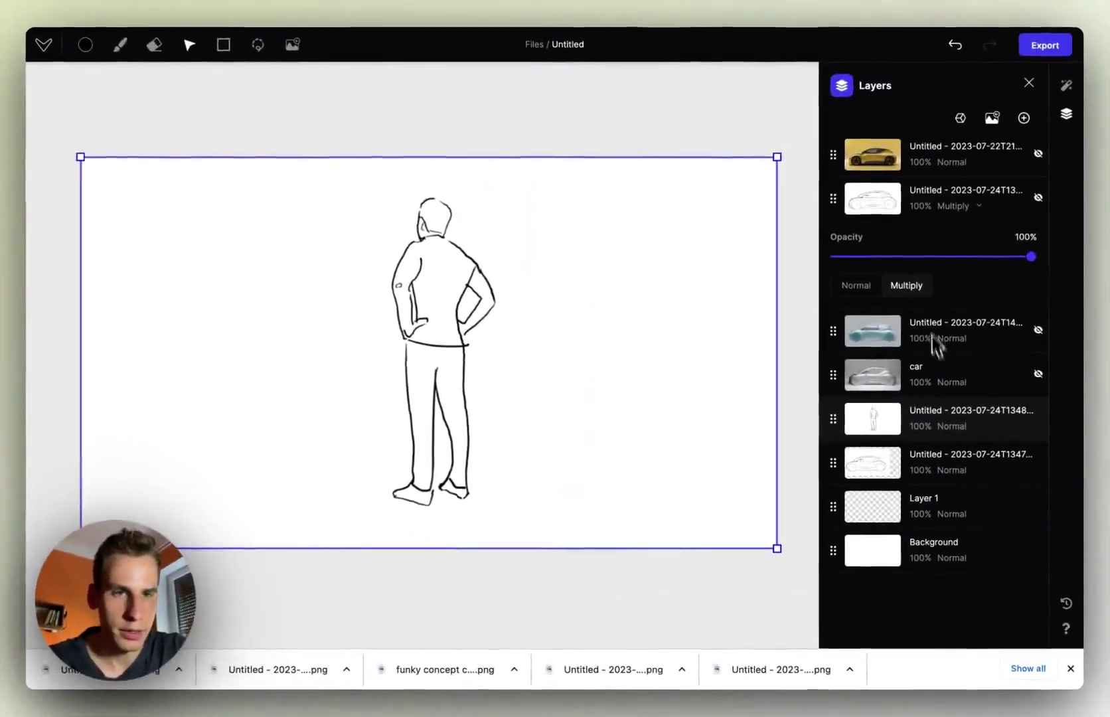
pyautogui.click(948, 418)
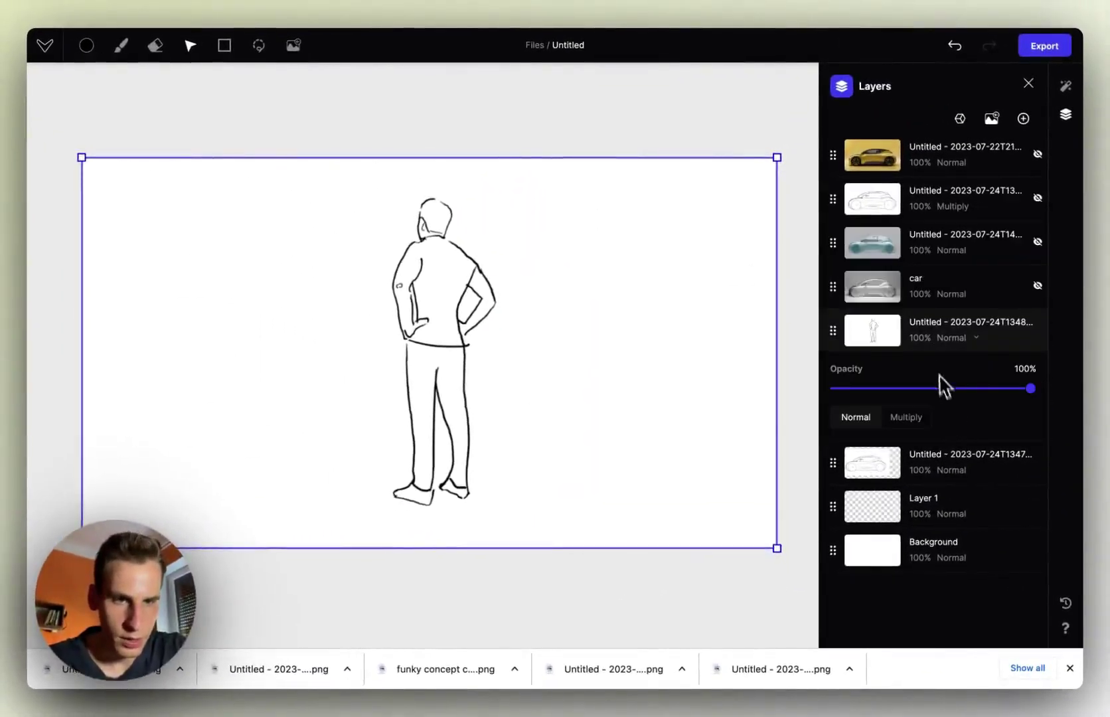
pyautogui.click(949, 343)
pyautogui.click(951, 345)
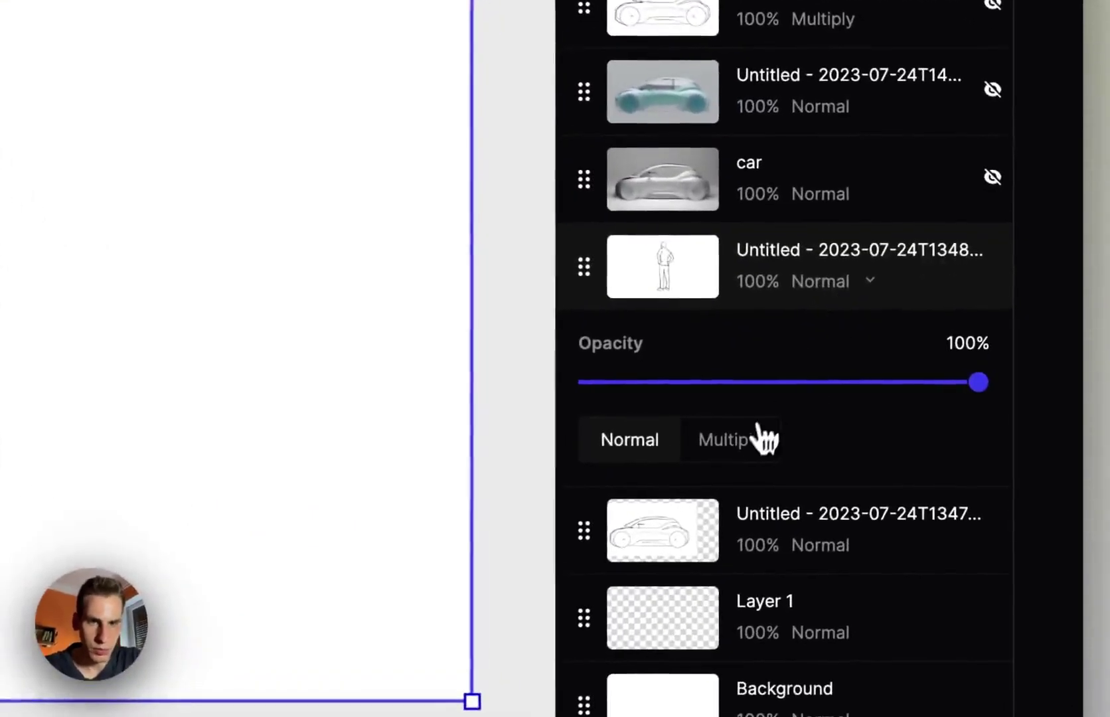
pyautogui.click(763, 439)
pyautogui.moveTo(441, 346); pyautogui.dragTo(587, 335)
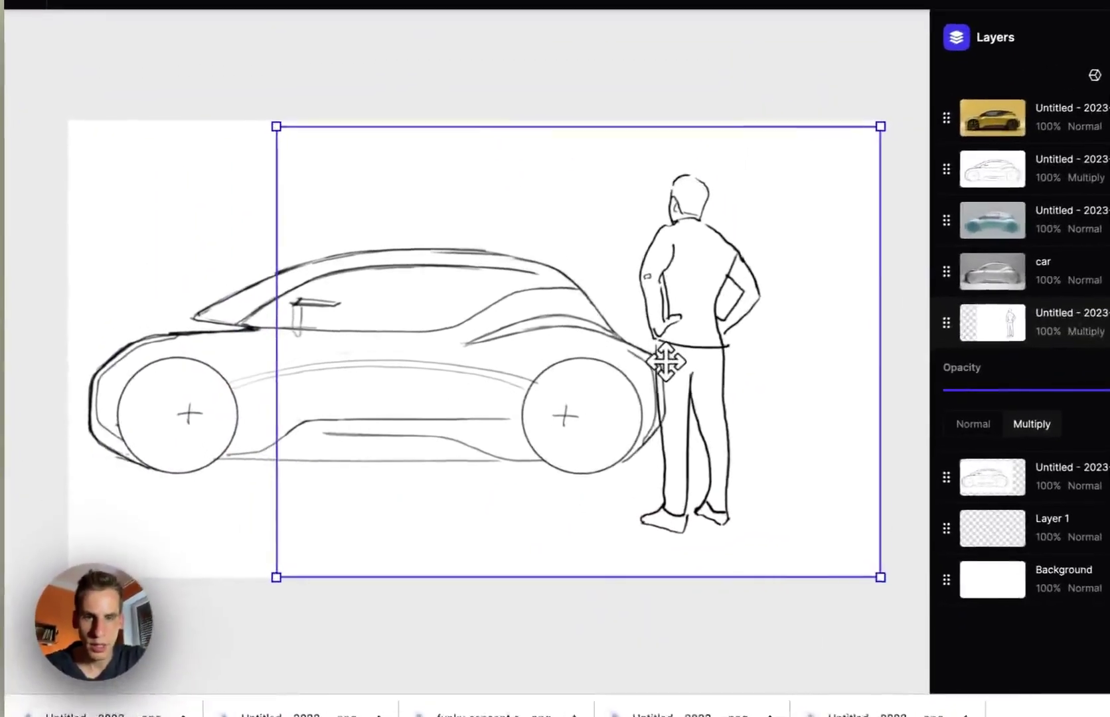
pyautogui.moveTo(666, 362)
pyautogui.mouseDown()
pyautogui.moveTo(712, 398)
pyautogui.moveTo(713, 368)
pyautogui.moveTo(730, 371)
pyautogui.mouseUp()
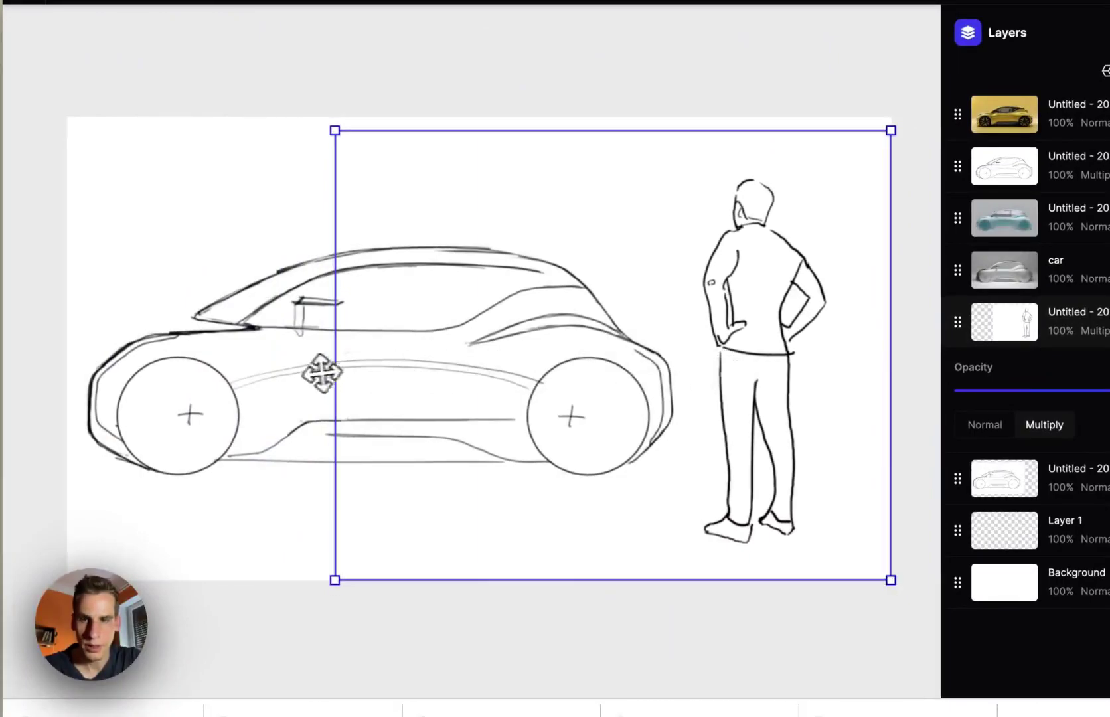
# - Select the car sketch layer and shrink it to fit beside the figure
pyautogui.rightClick(292, 378)
pyautogui.click(299, 388)
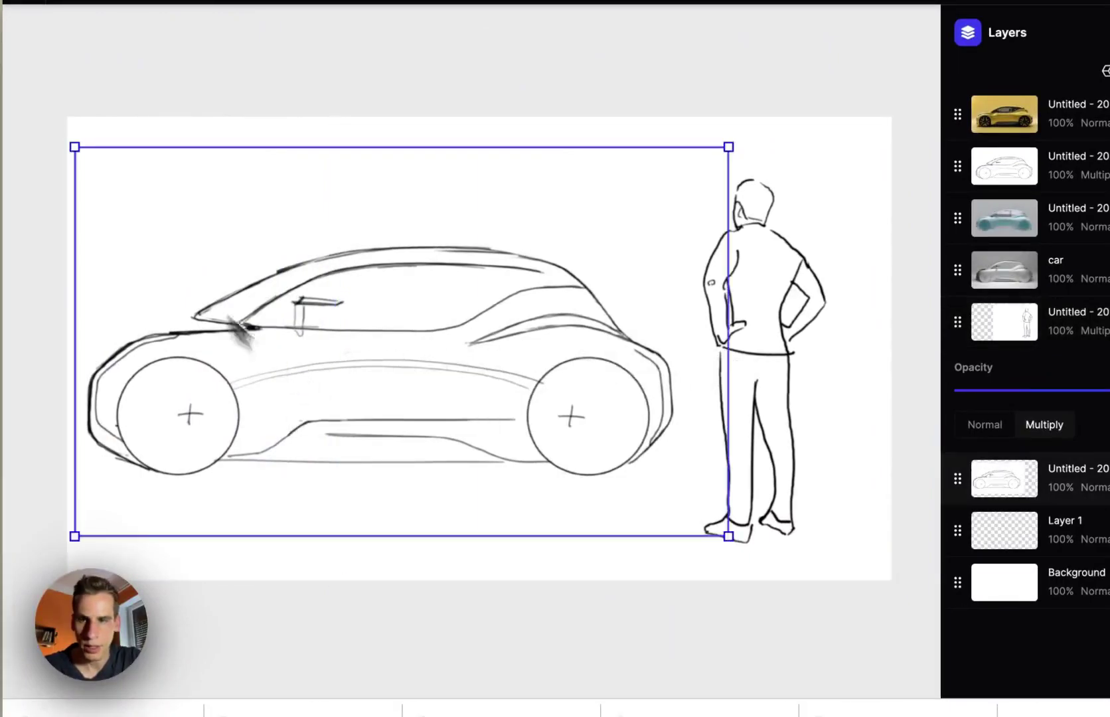
pyautogui.moveTo(74, 146); pyautogui.dragTo(85, 153)
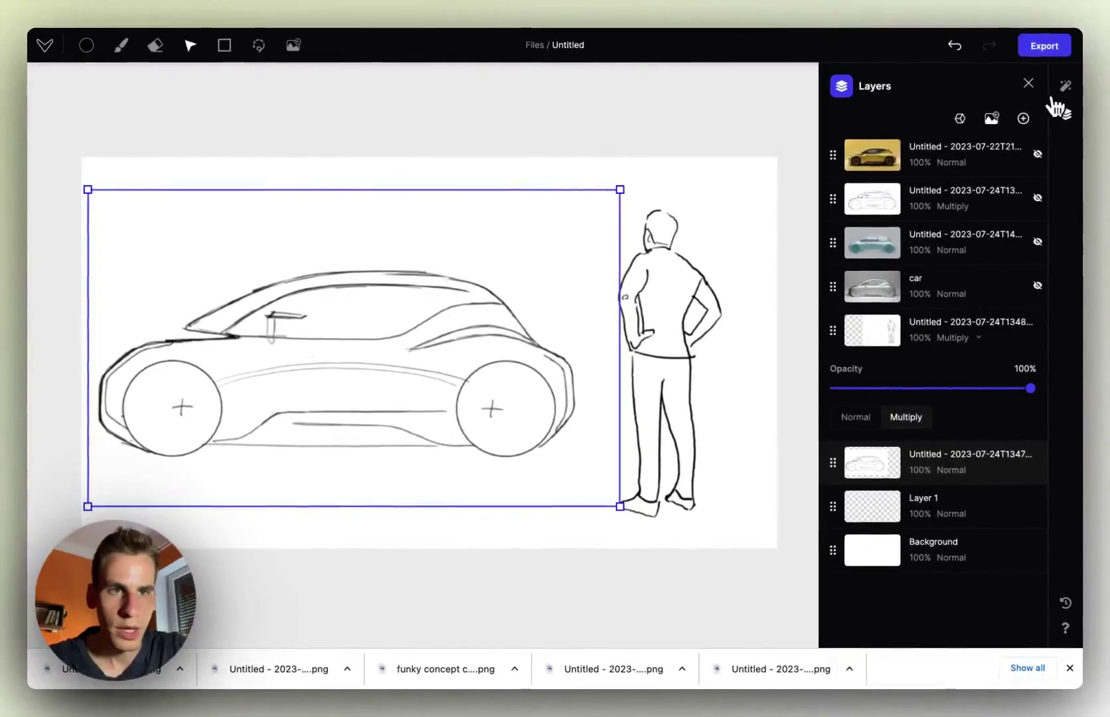
pyautogui.click(1065, 88)
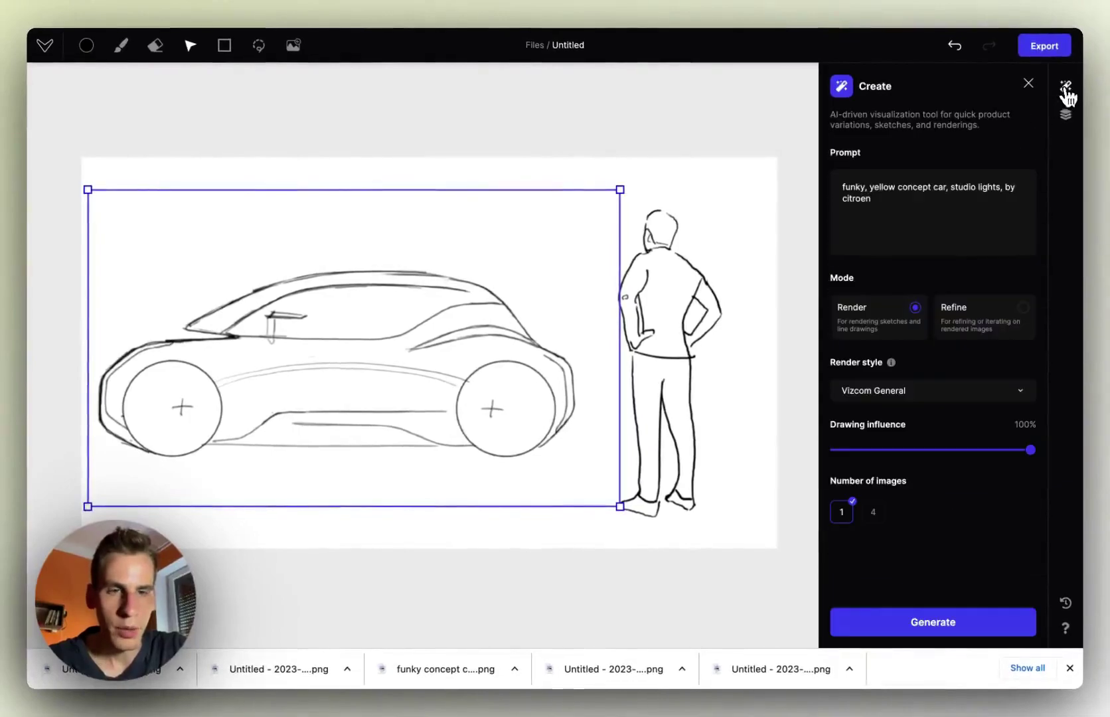
# - Select the entire prompt text so it can be replaced with the yellow outfit guy prompt
pyautogui.tripleClick(907, 203)
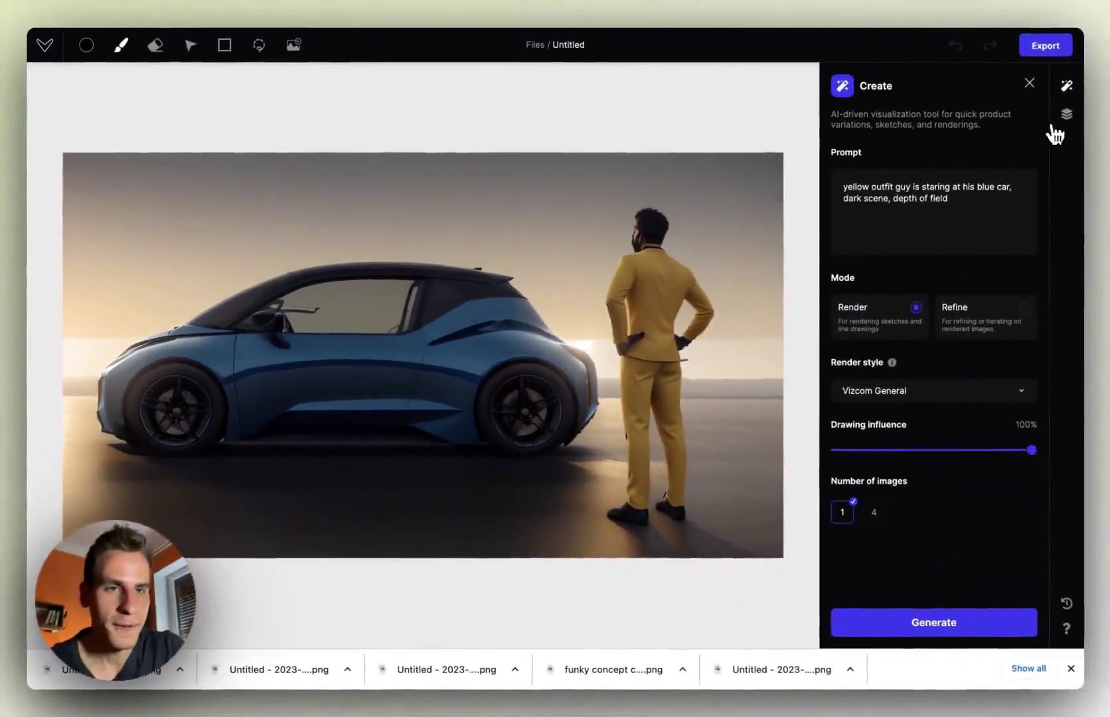
# - Hide the blue car render and switch the render style to Pastel Render
pyautogui.click(1063, 117)
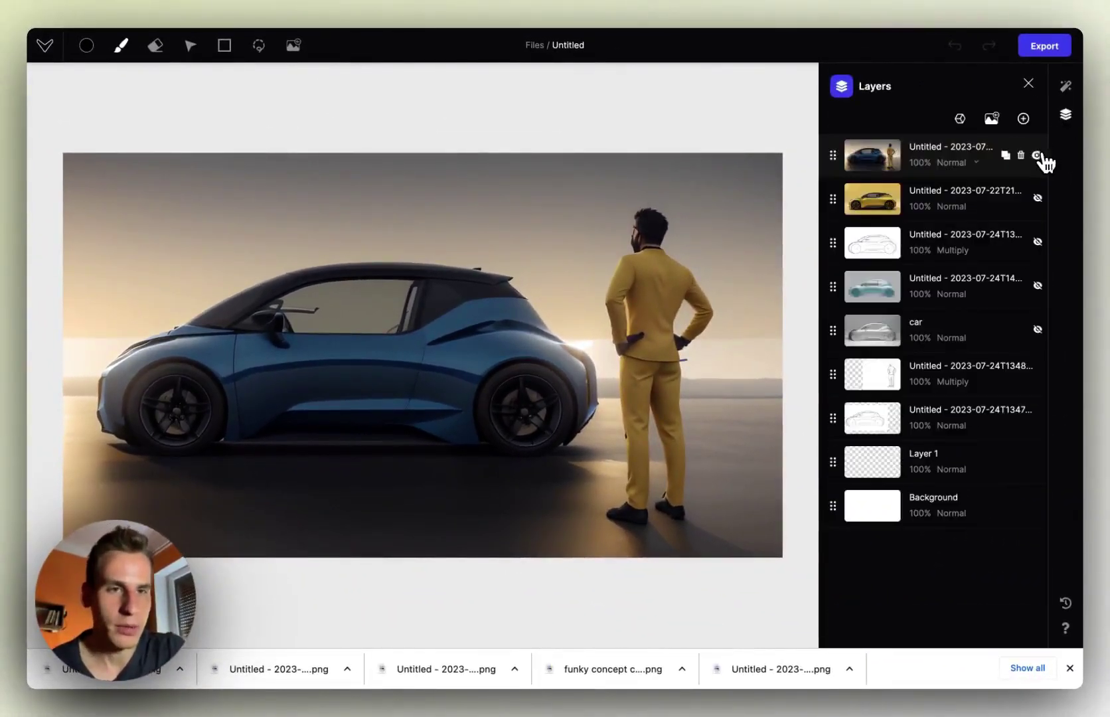
pyautogui.click(1037, 155)
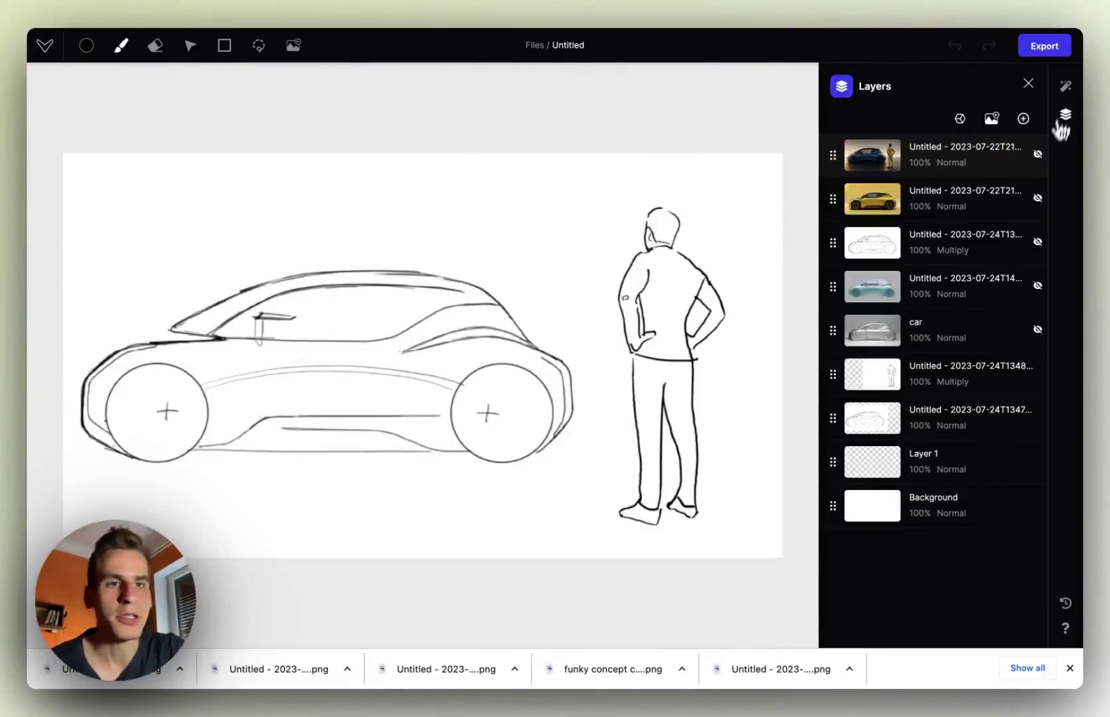
pyautogui.click(1066, 92)
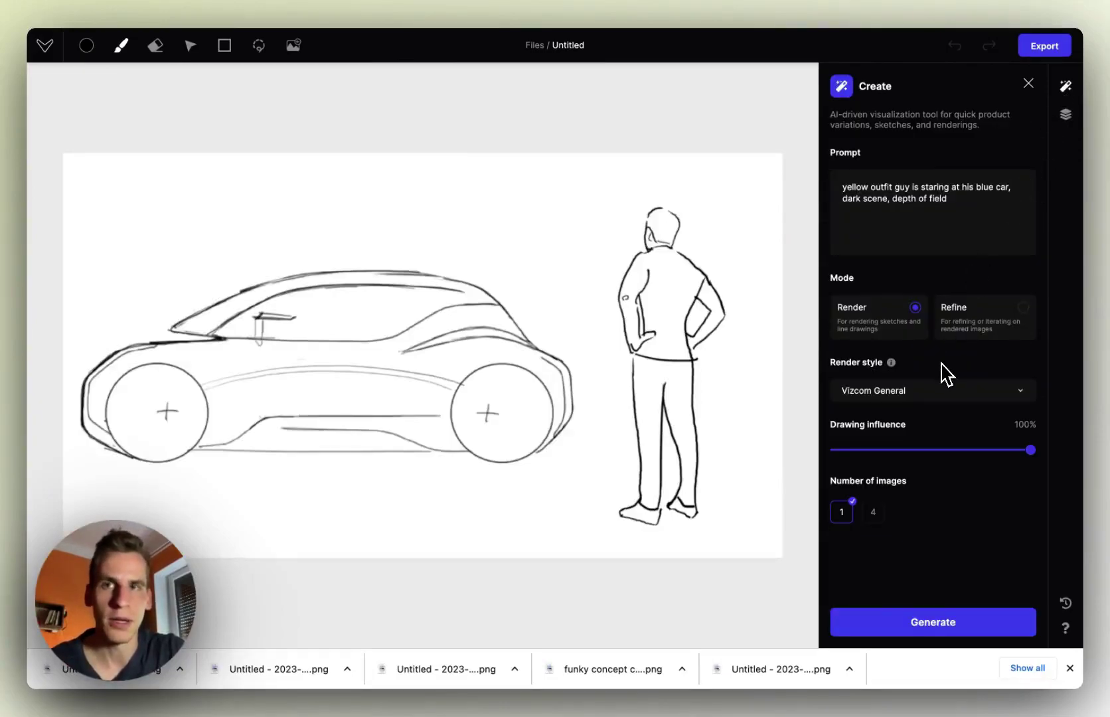
pyautogui.click(929, 390)
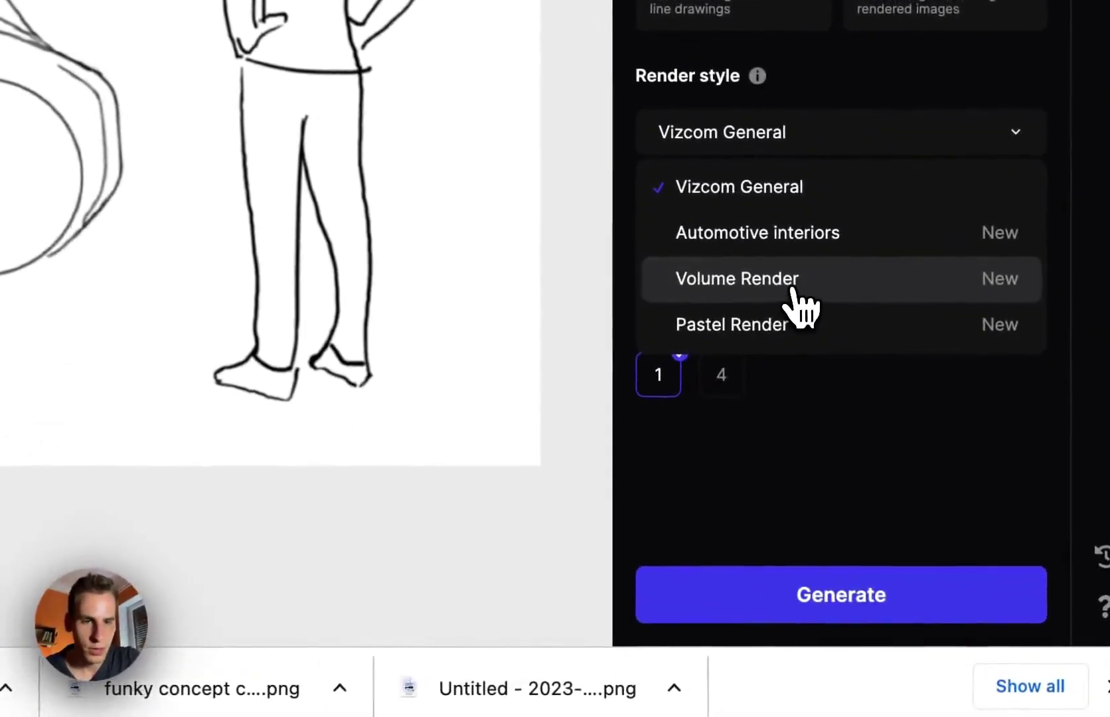
pyautogui.click(789, 325)
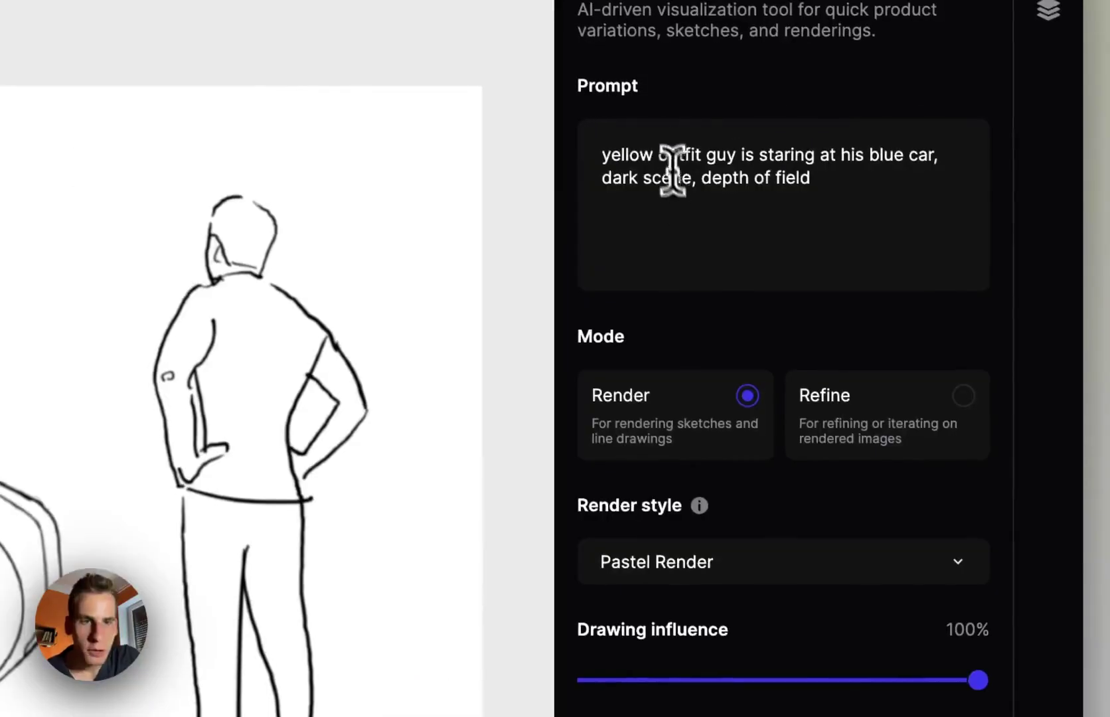
# - Remove 'yellow' from the prompt and generate pastel renders of 'guy is staring at his car'
pyautogui.moveTo(656, 154); pyautogui.dragTo(525, 161)
pyautogui.press('BackSpace')
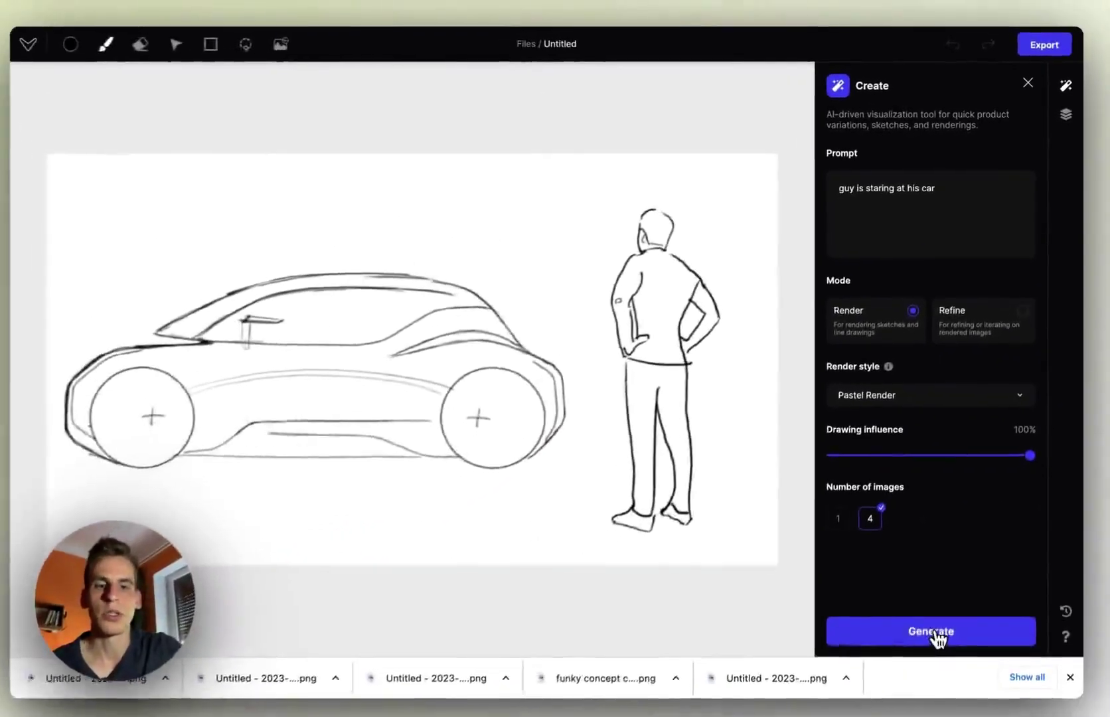
pyautogui.click(932, 631)
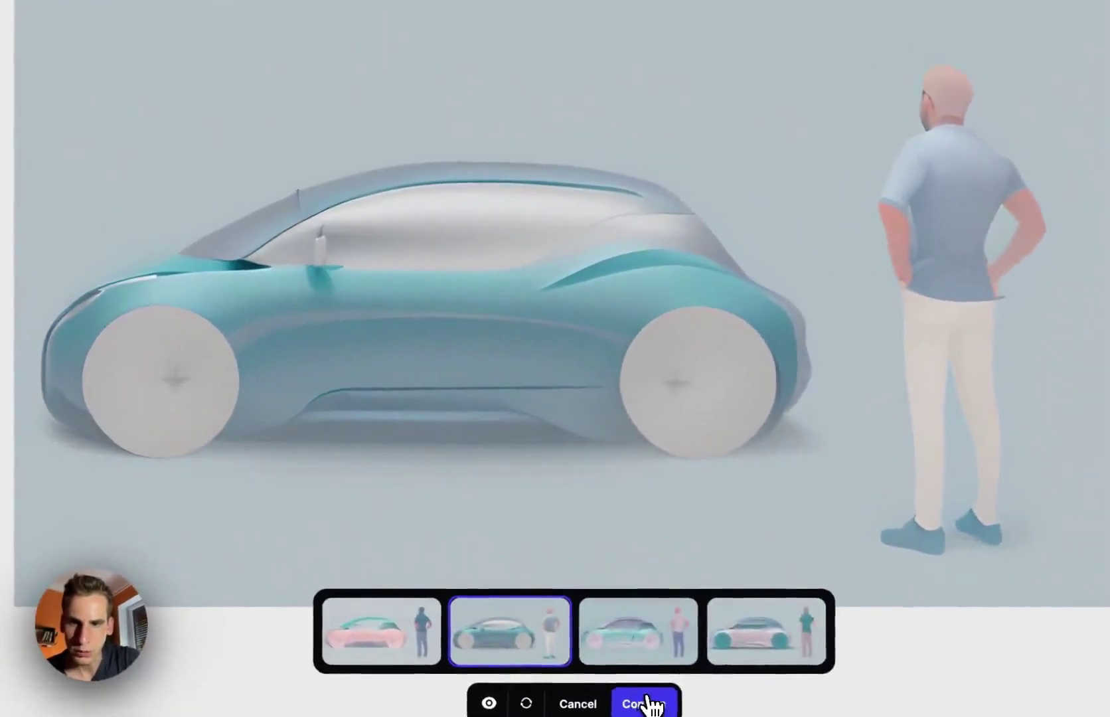
# - Keep the chosen pastel variation, export a 1080p image and add it as a new top layer
pyautogui.click(467, 625)
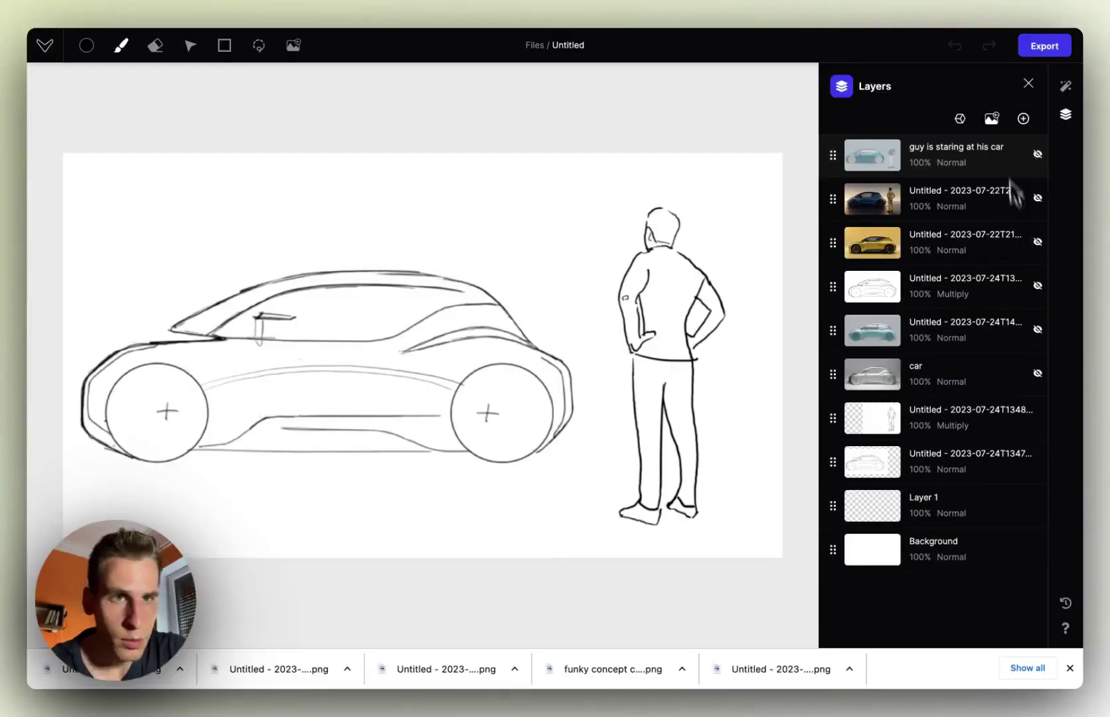
pyautogui.click(1039, 47)
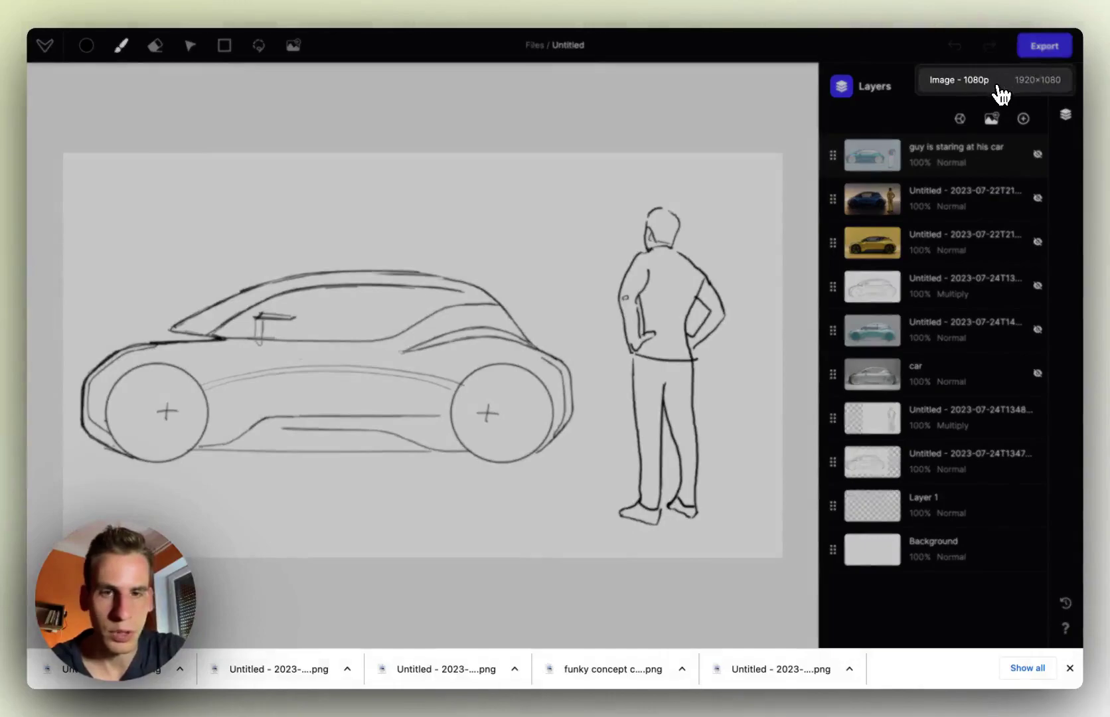
pyautogui.click(959, 80)
pyautogui.moveTo(53, 668); pyautogui.dragTo(416, 365)
# - Hide the figure and car sketch layers and set the new top layer to Multiply
pyautogui.click(1038, 459)
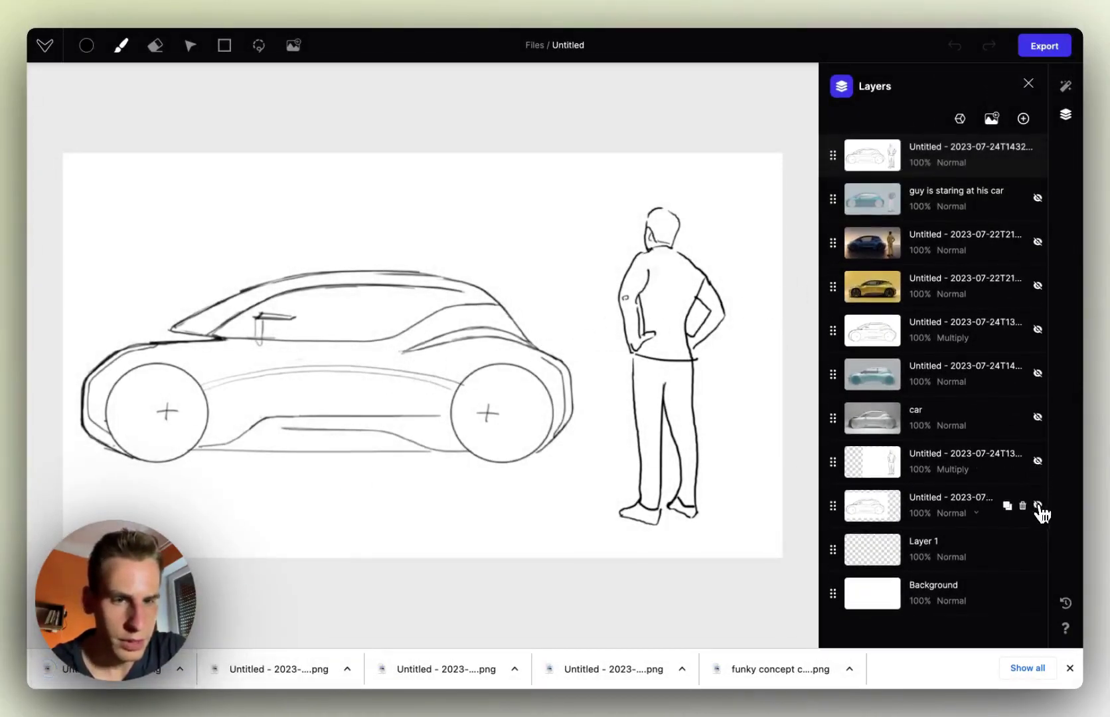
pyautogui.click(1038, 504)
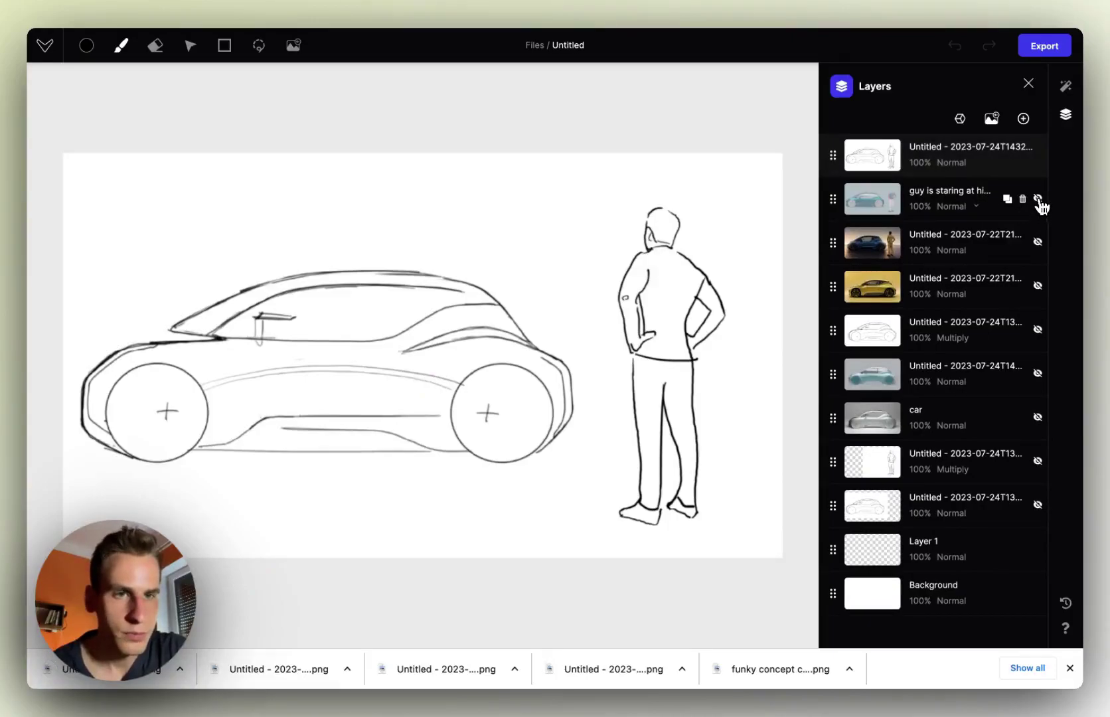
pyautogui.click(974, 163)
pyautogui.click(907, 241)
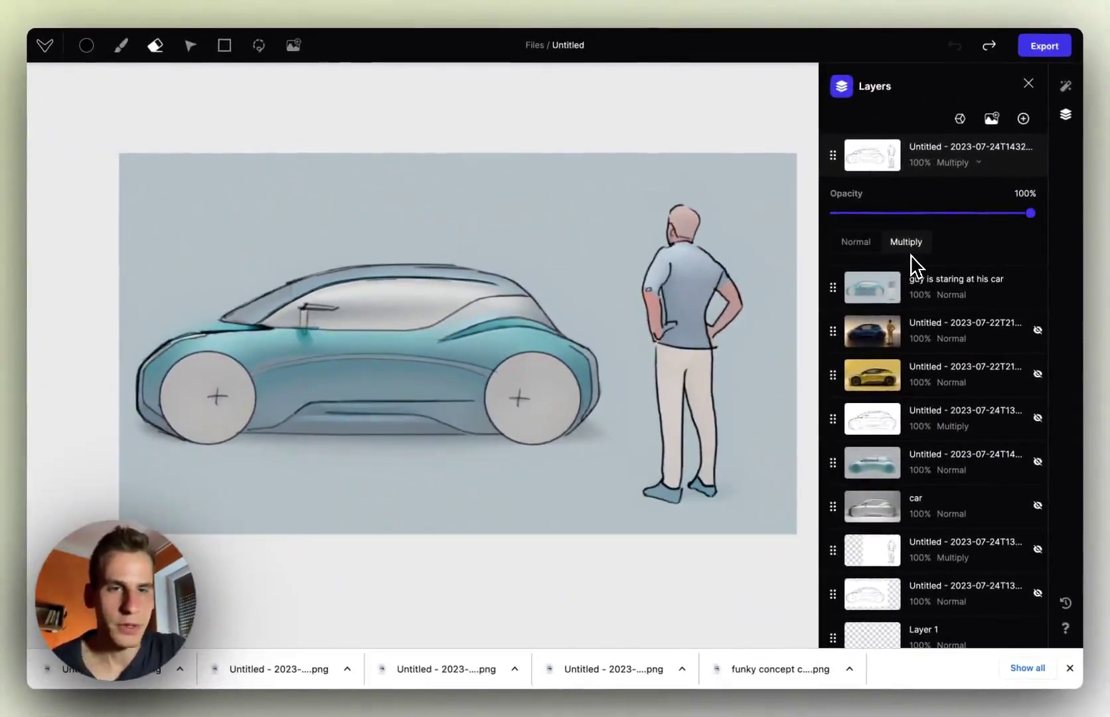
pyautogui.moveTo(1040, 161)
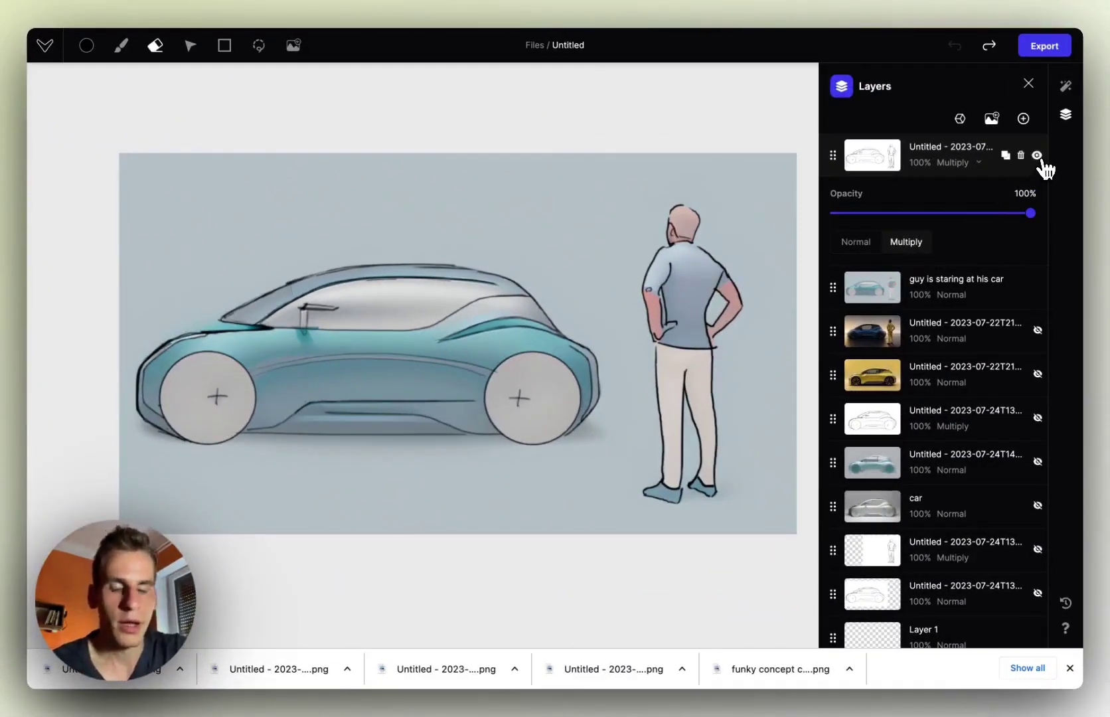